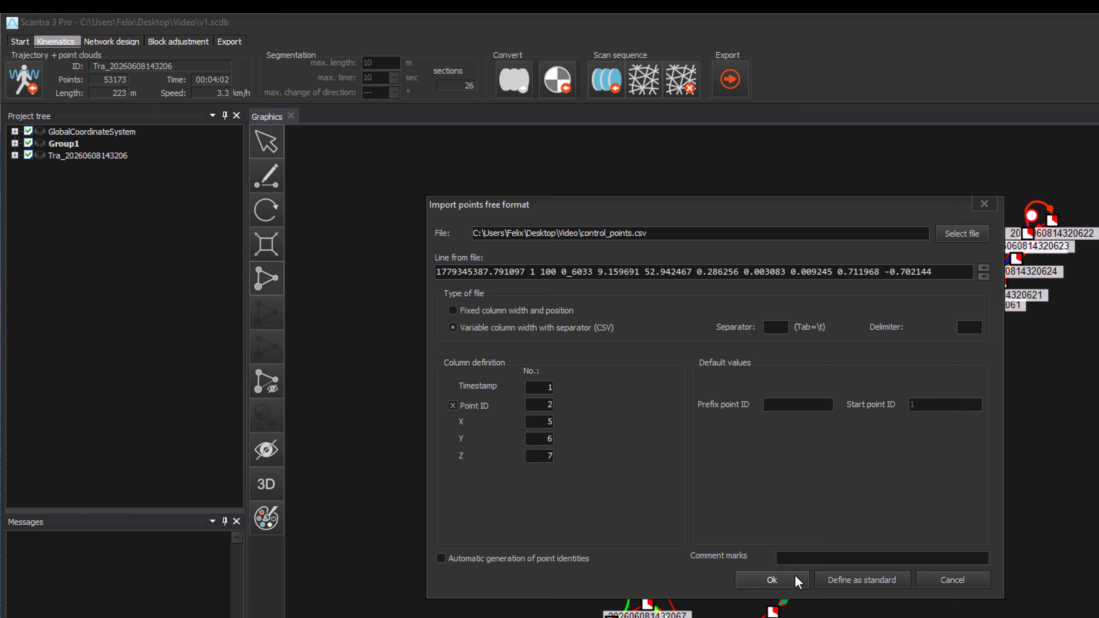
Import the control points from control_points.csv using the defined column layout
left_click(774, 579)
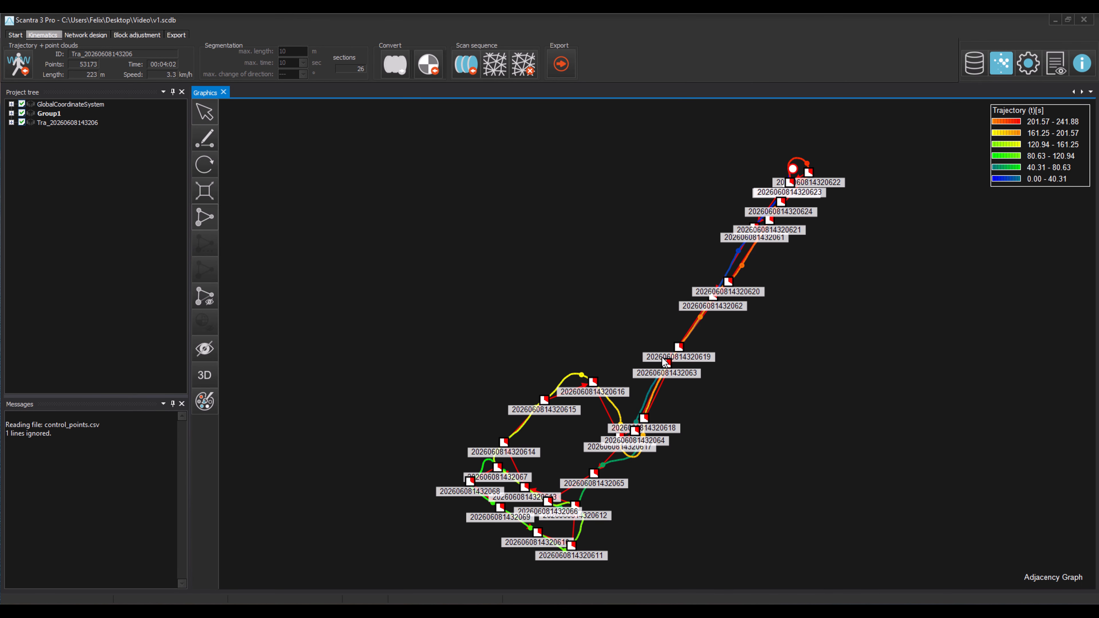
right_click(680, 350)
left_click(744, 411)
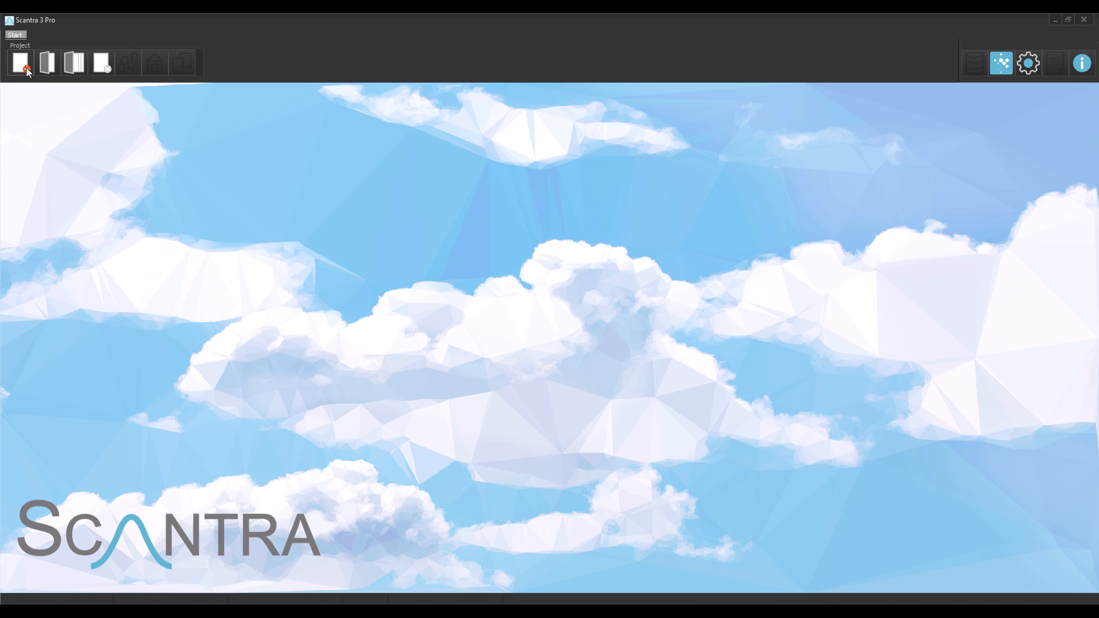
Create a new project named v1 in the Desktop Video folder
left_click(20, 62)
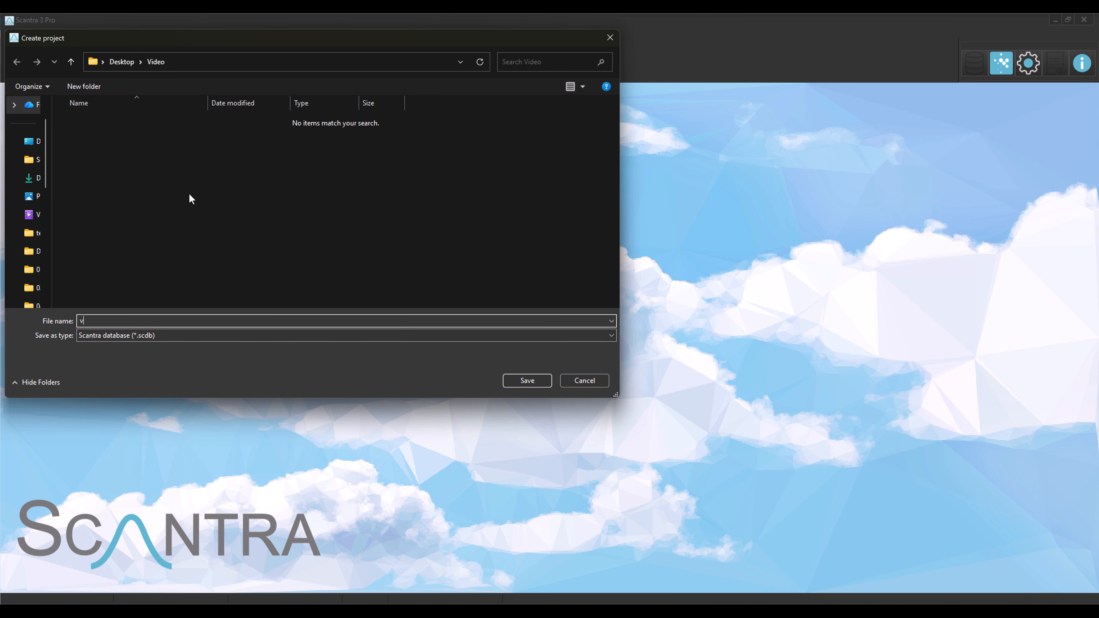
type("v1")
left_click(549, 384)
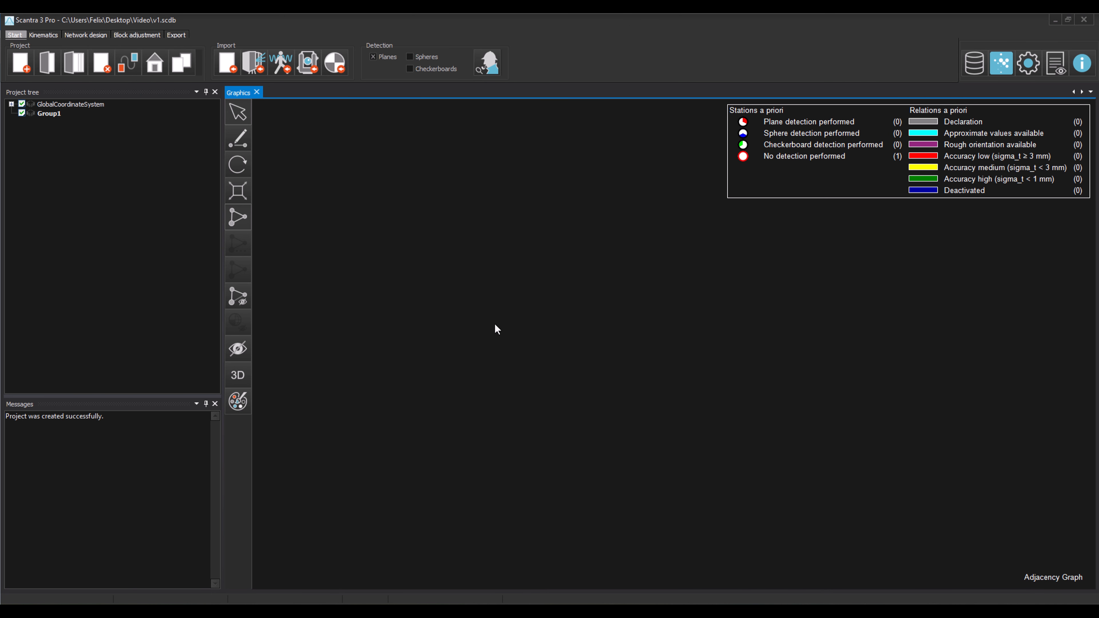
Set the kinematic trajectory format to t x y z q0 qx qy qz in the options
left_click(1028, 63)
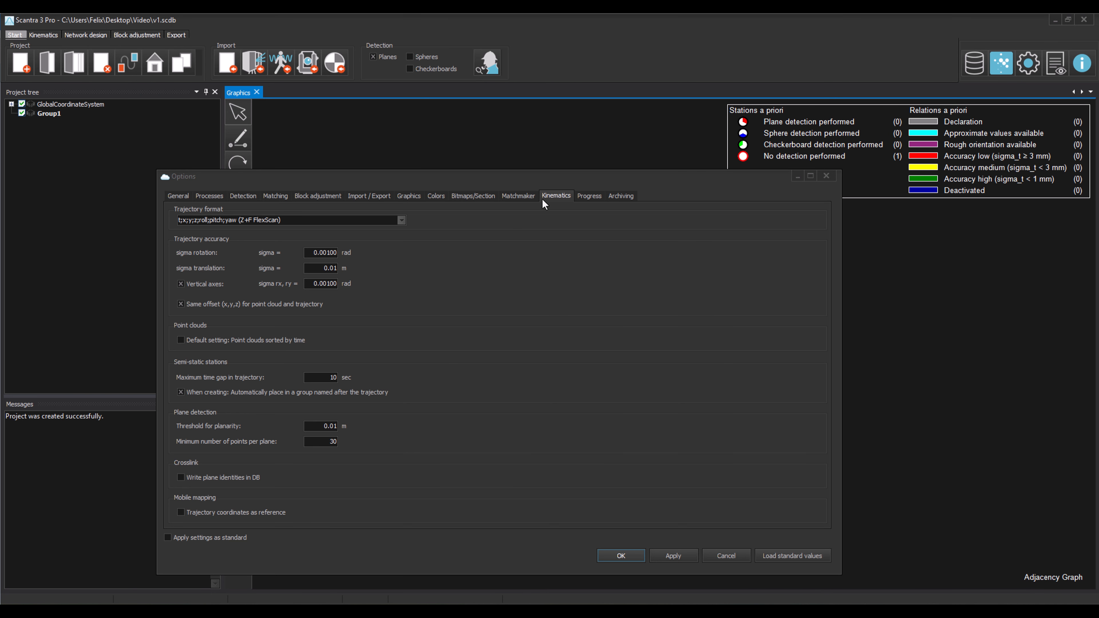
left_click(287, 220)
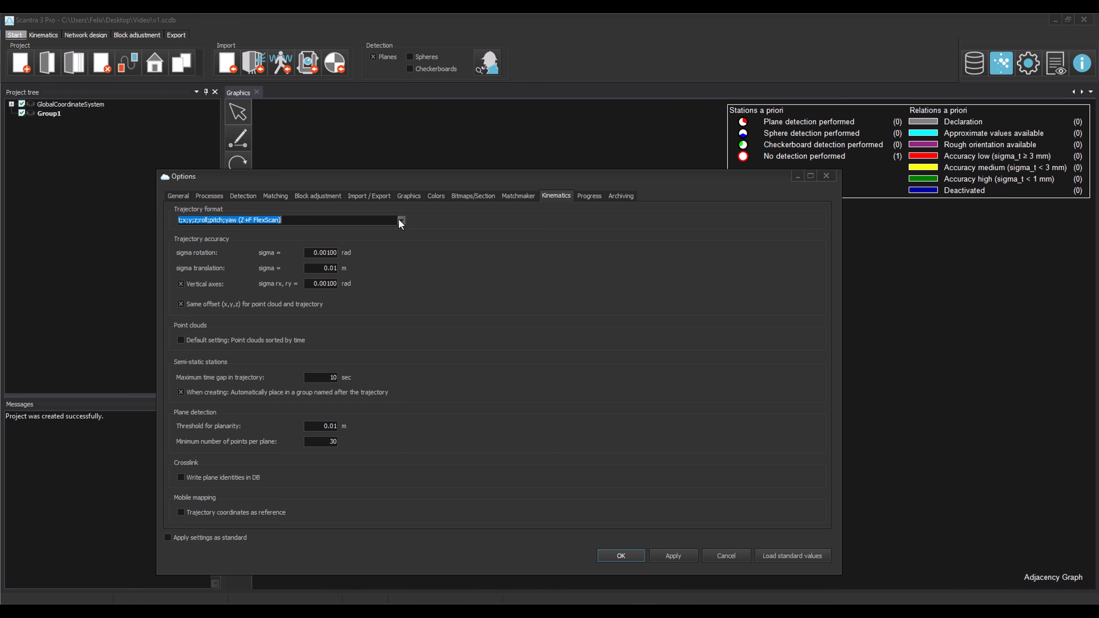
left_click(398, 218)
left_click(362, 260)
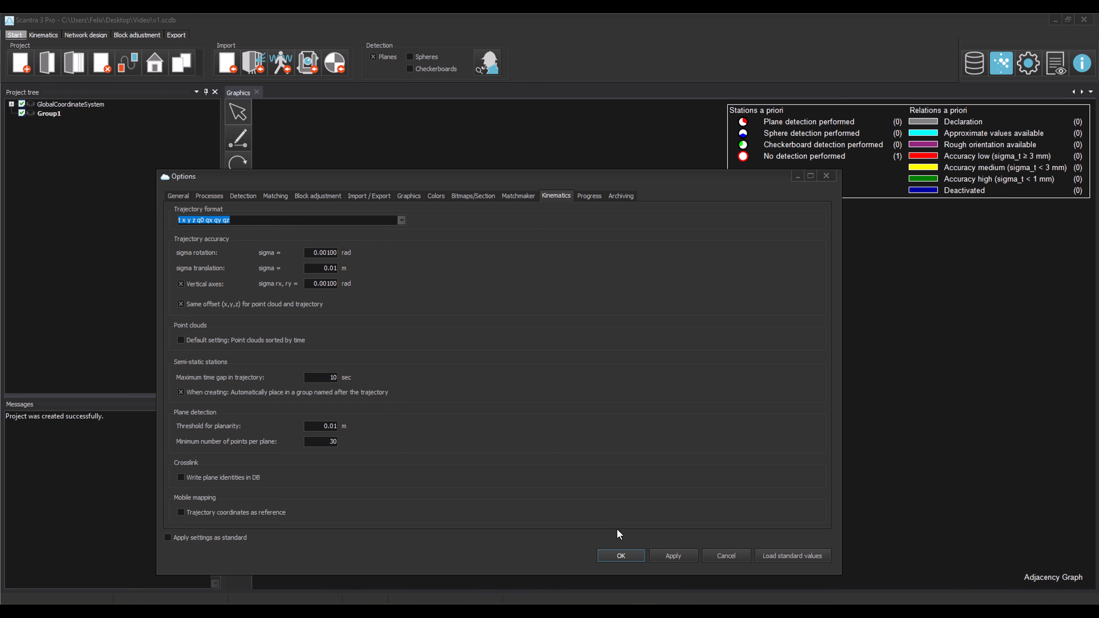
left_click(620, 556)
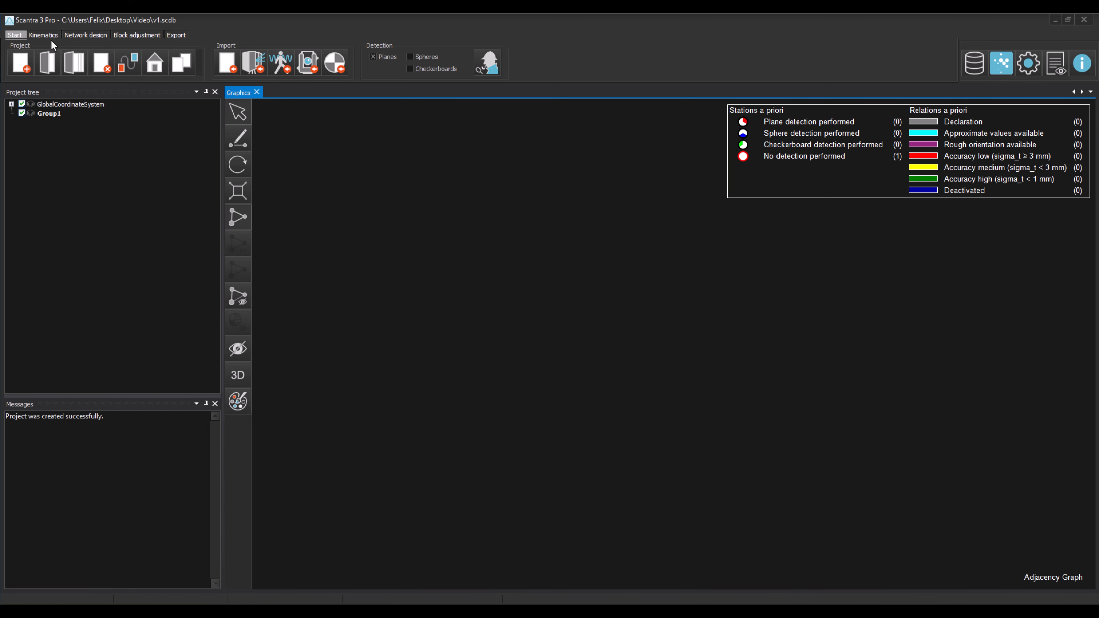
Add the trajectory file traj.txt in the kinematics trajectory panel
left_click(41, 35)
left_click(26, 61)
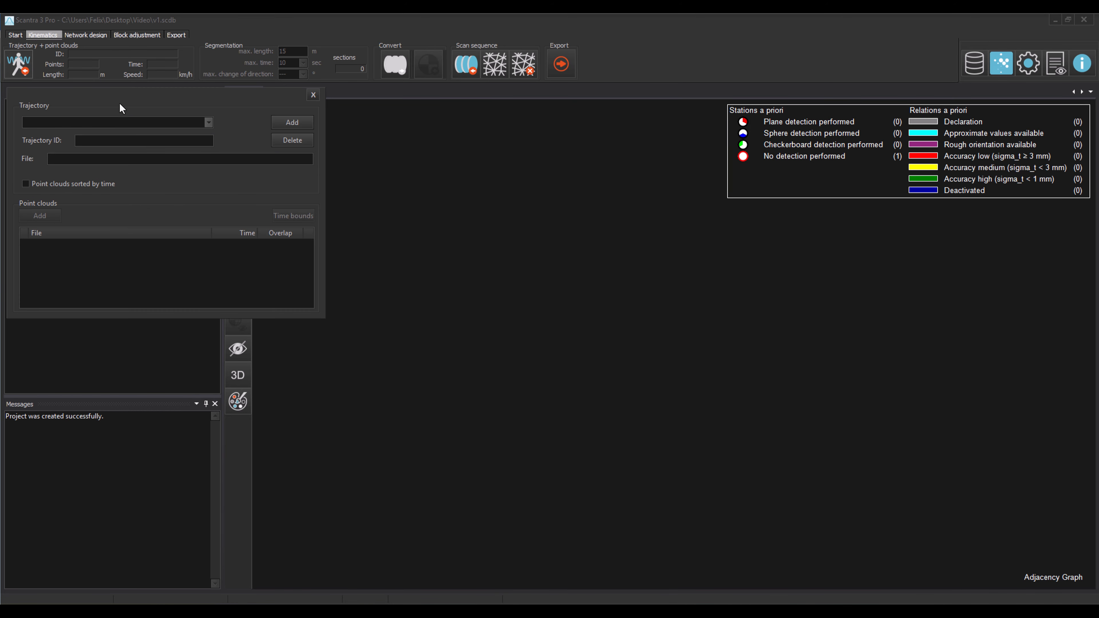
left_click(291, 123)
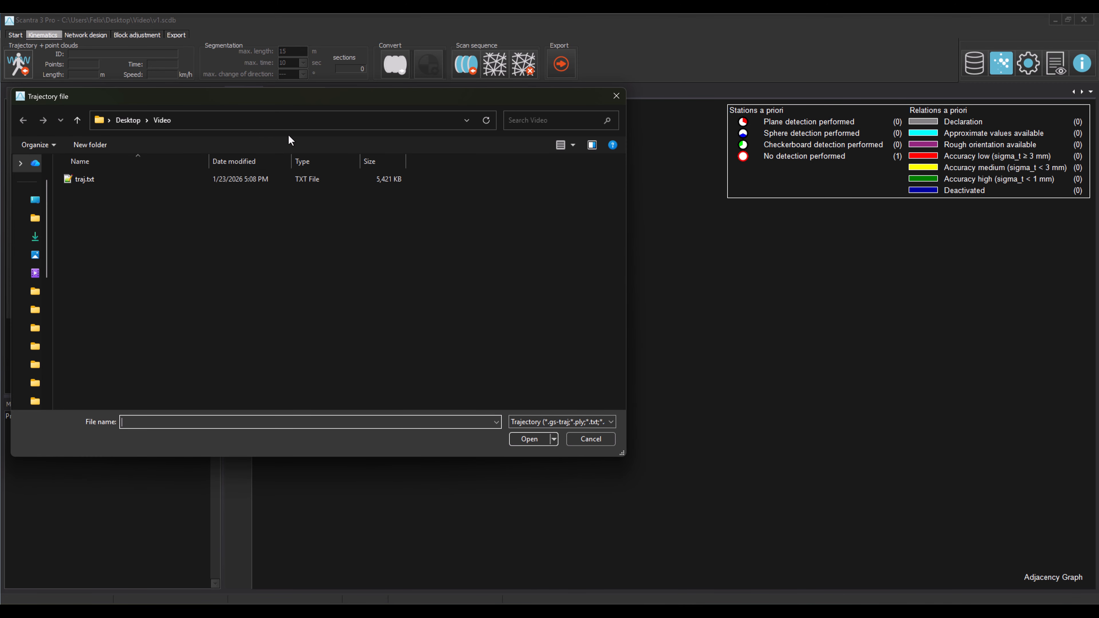
left_click(285, 177)
left_click(537, 439)
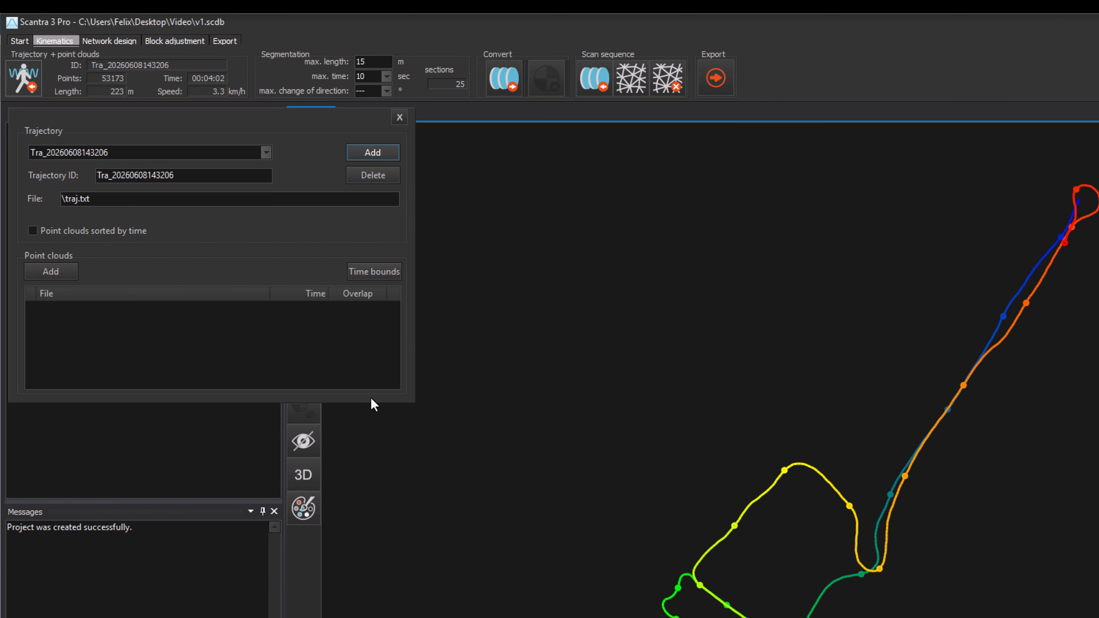
Add the point clouds pc1.las and pc2.las to the trajectory
left_click(71, 271)
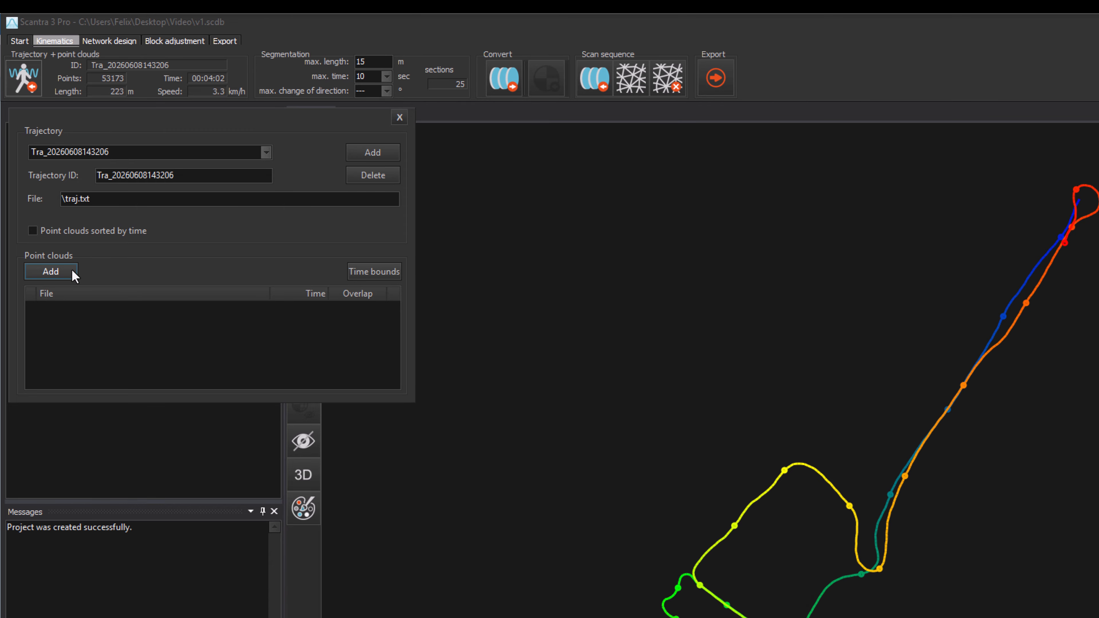
left_click(156, 227)
left_click(152, 244, "ctrl")
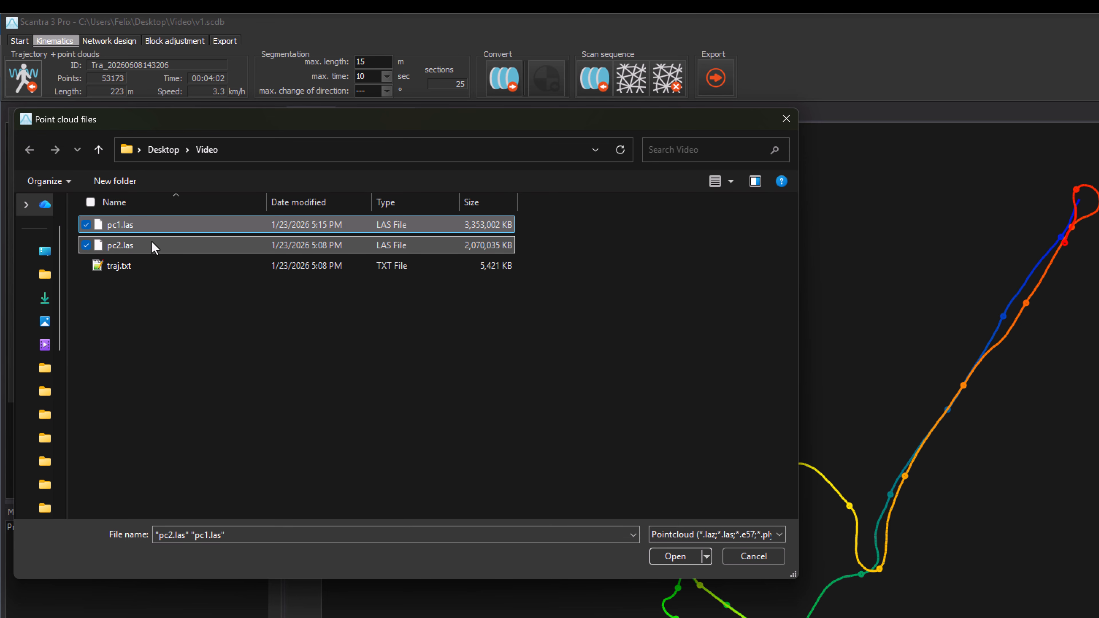
left_click(685, 555)
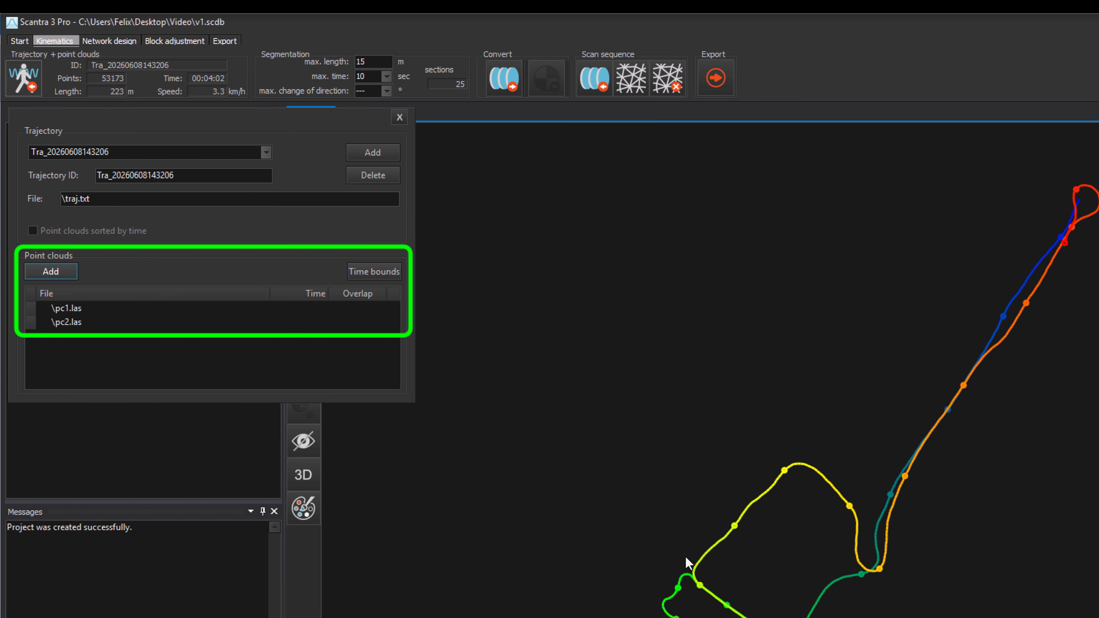
left_click(387, 276)
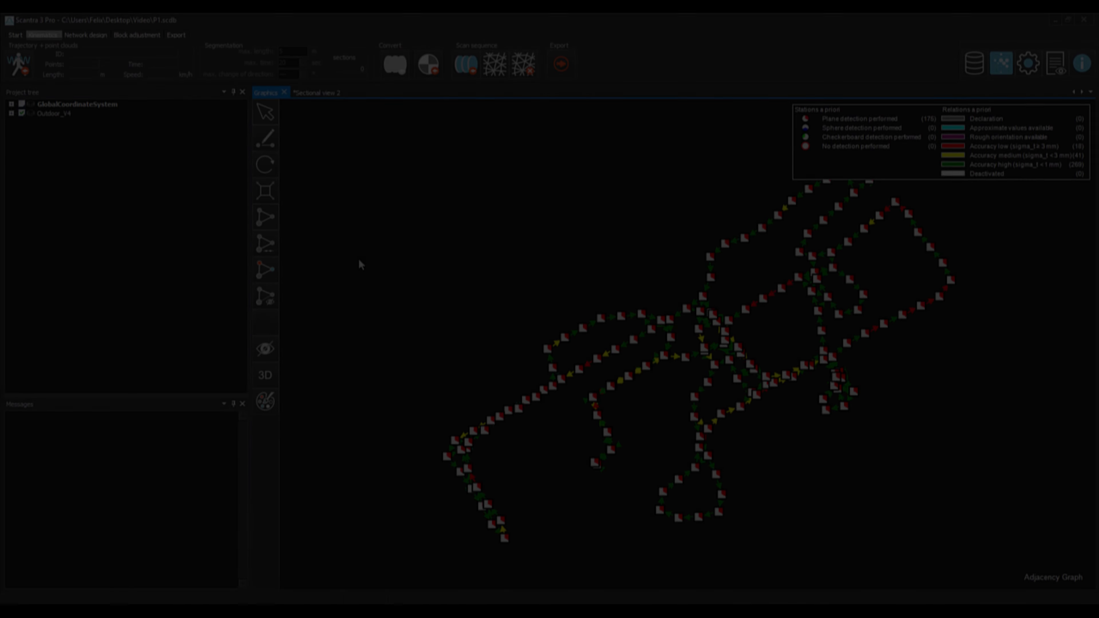
Run the global block adjustment
left_click(147, 36)
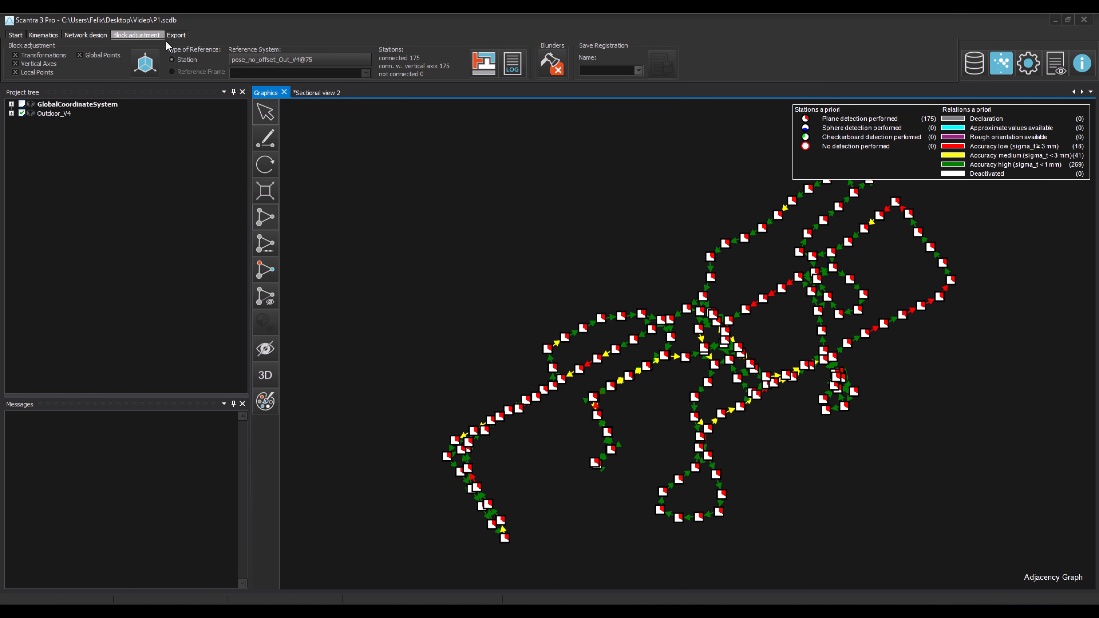
left_click(475, 70)
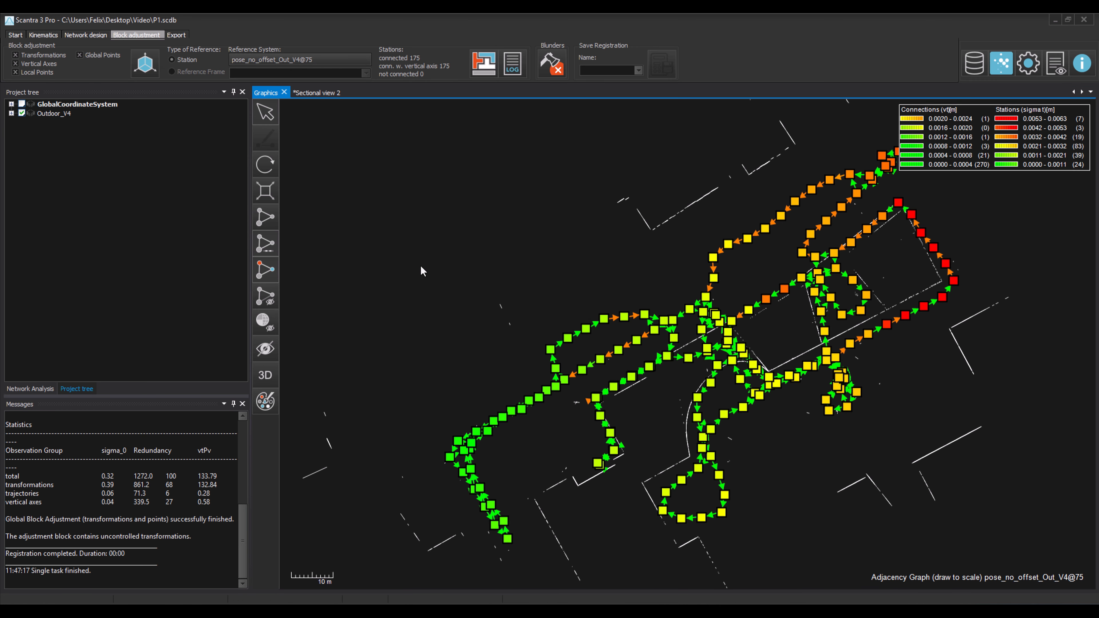
Review the network analysis settings for the adjustment results
left_click(31, 388)
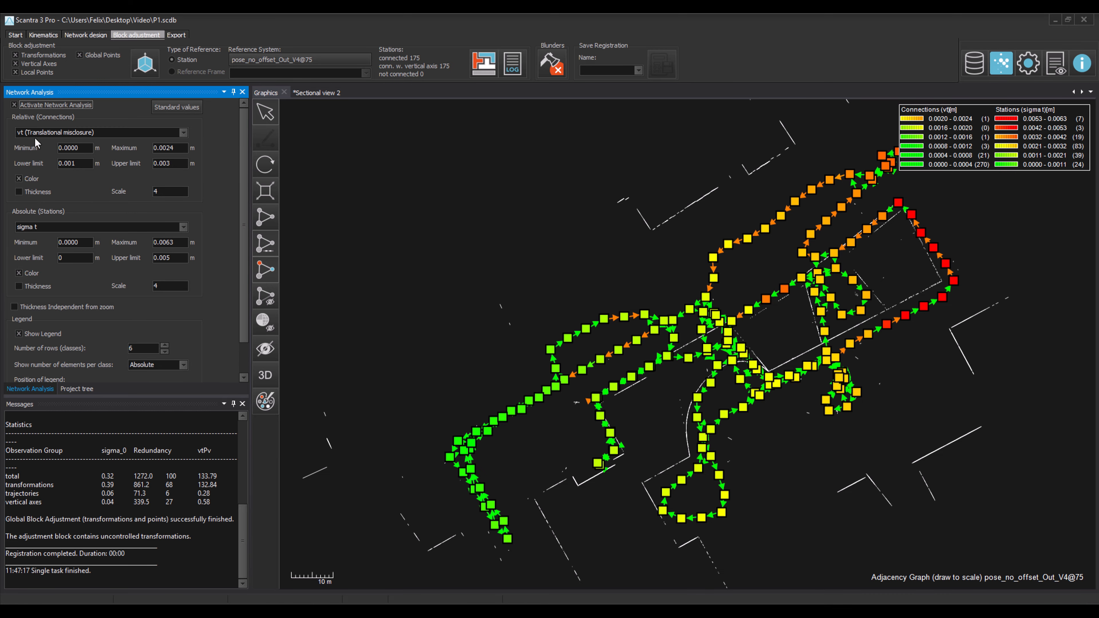
left_click(445, 267)
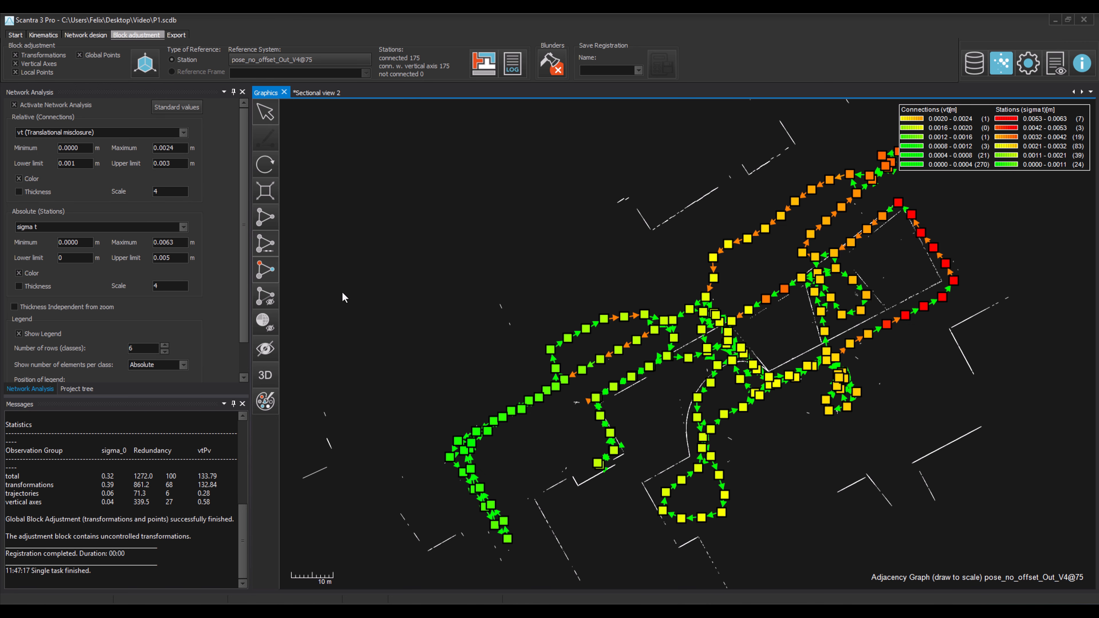
left_click(76, 389)
Set the reference system to GlobalCoordinateSystem
left_click(21, 105)
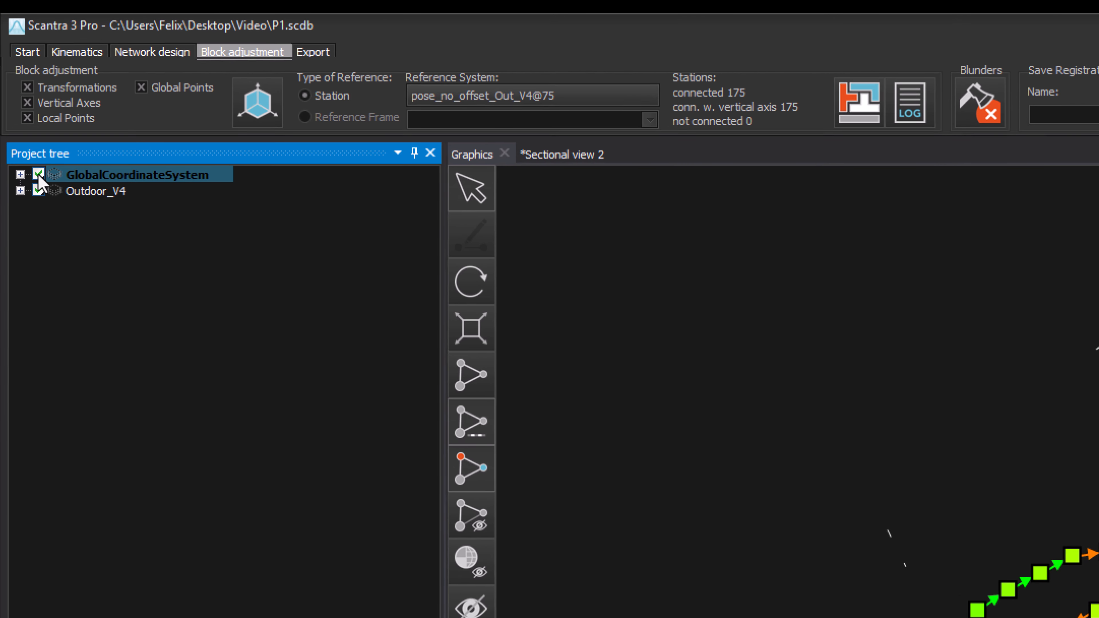
left_click(600, 103)
left_click(547, 223)
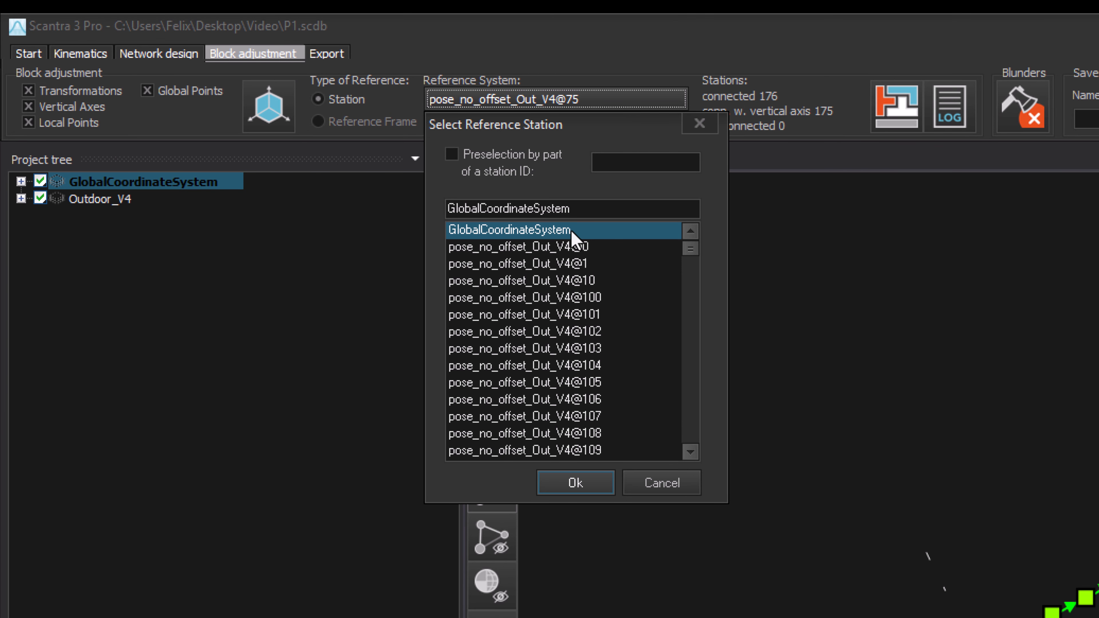
left_click(591, 485)
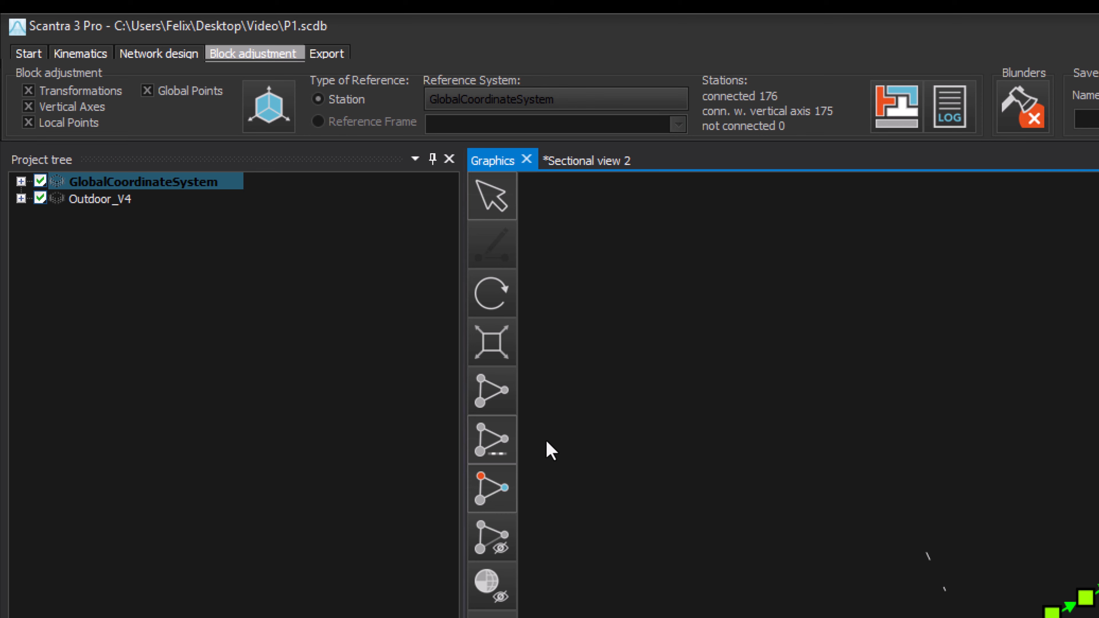
Expand the GlobalCoordinateSystem points in the project tree and rerun the block adjustment
left_click(21, 182)
left_click(41, 198)
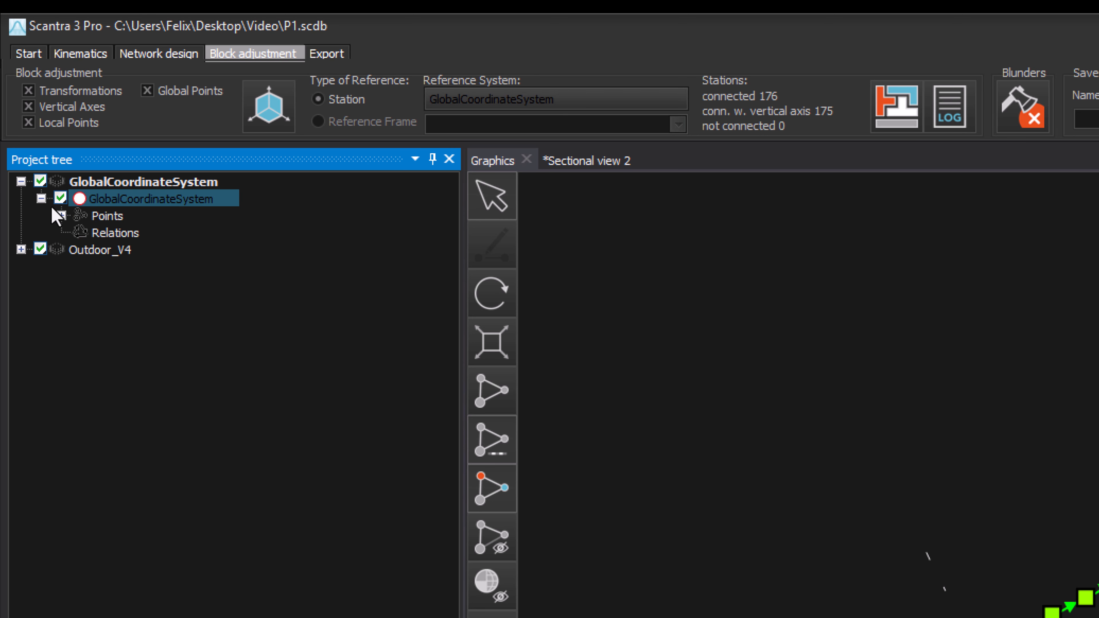
left_click(60, 215)
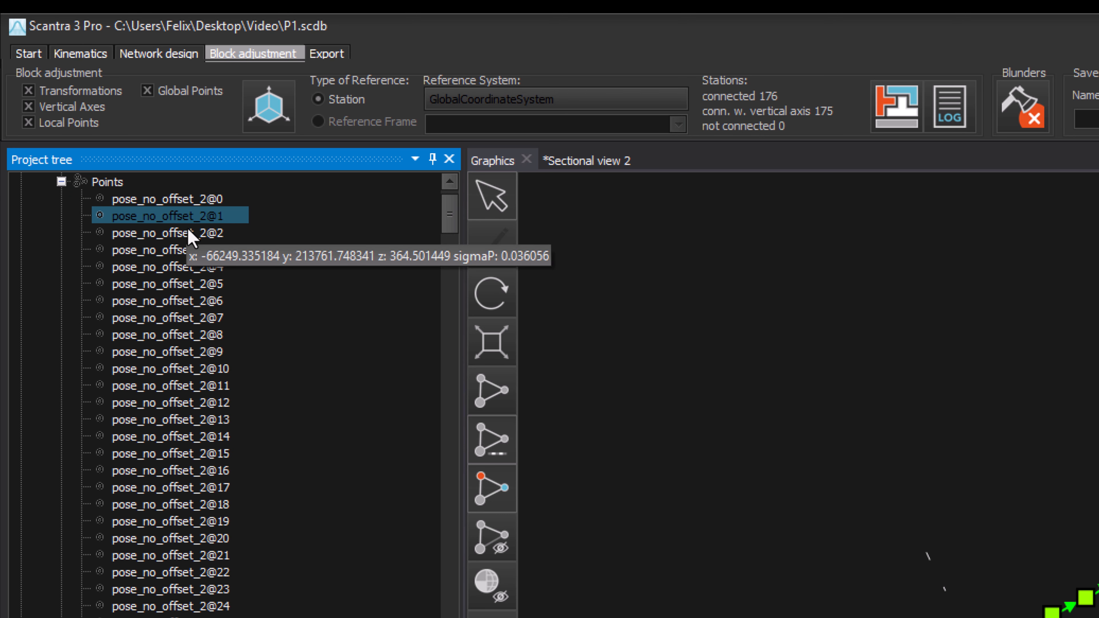
left_click(895, 106)
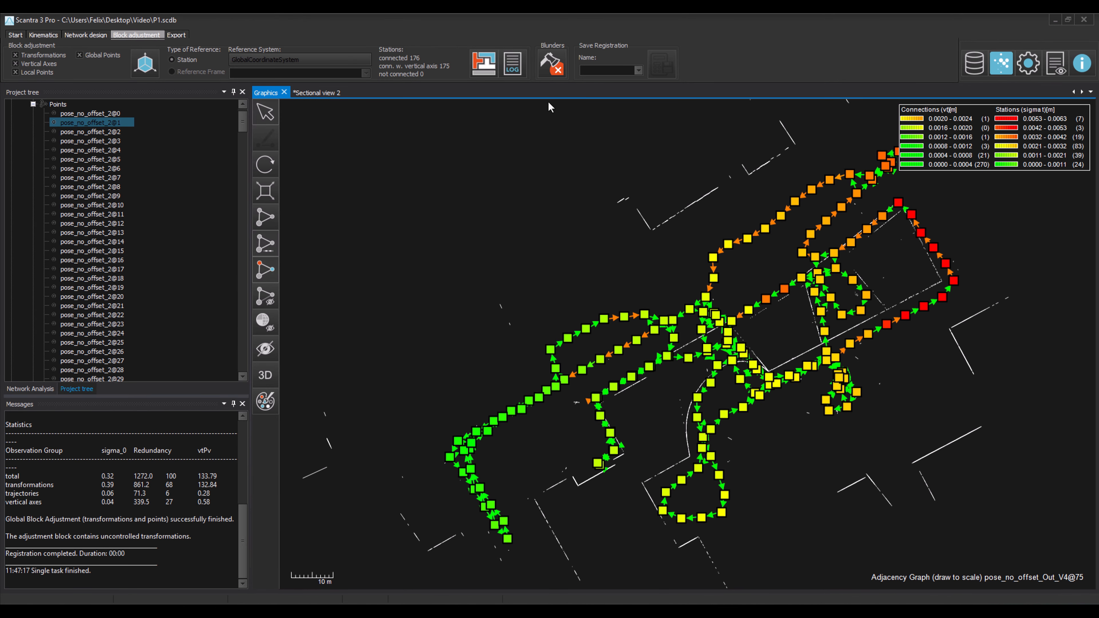
left_click(483, 63)
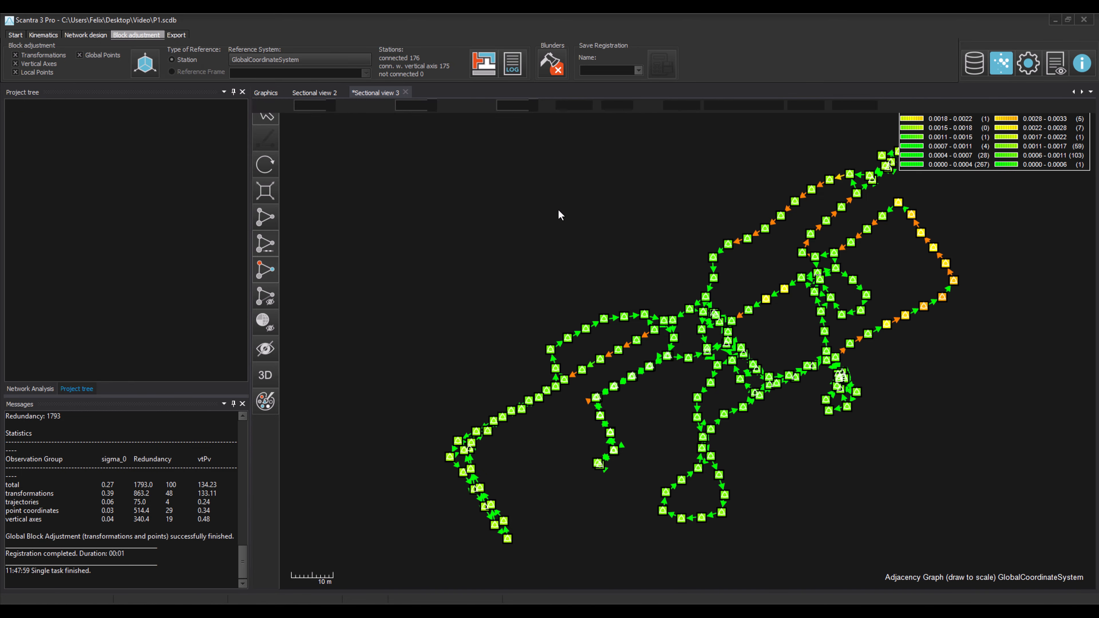
Turn off stations and colour in the new sectional view and close the older sectional view
left_click(574, 106)
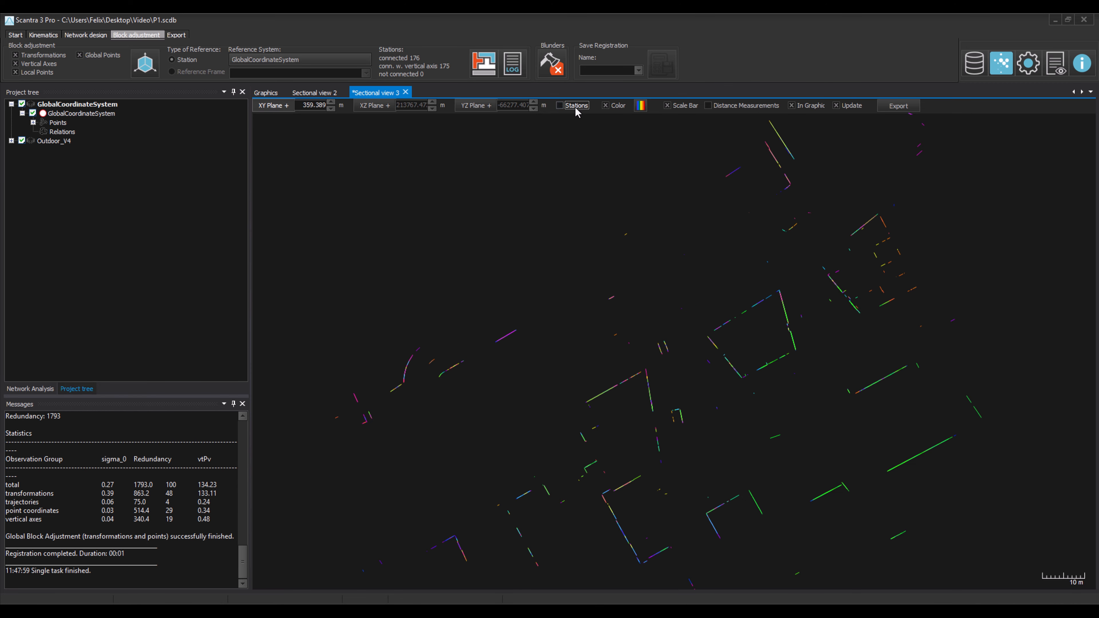
left_click(616, 106)
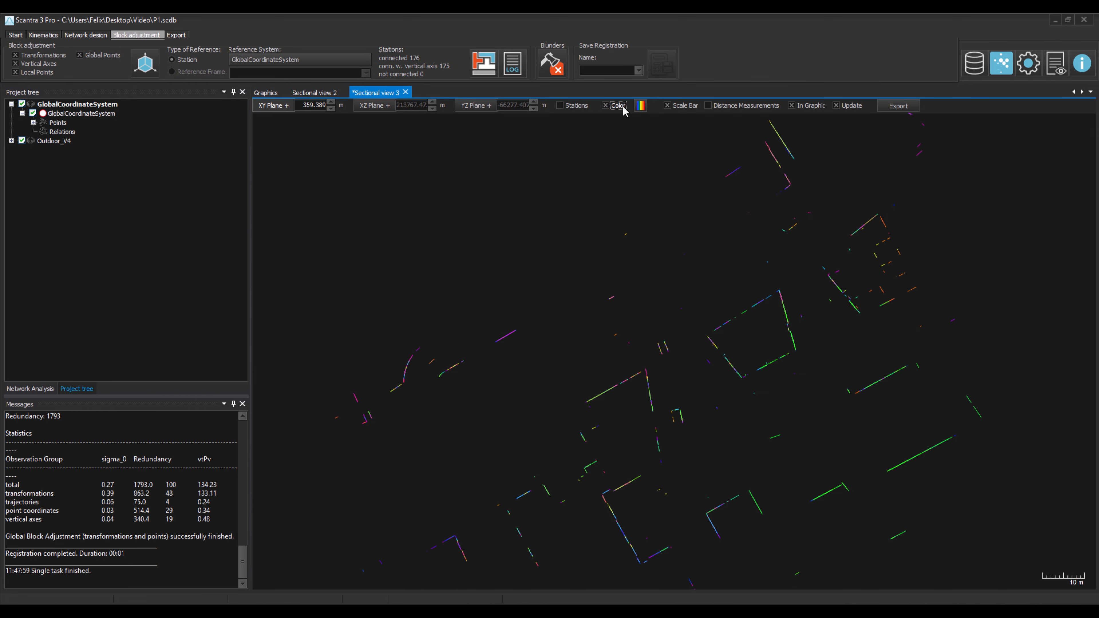
left_click(343, 93)
left_click(281, 95)
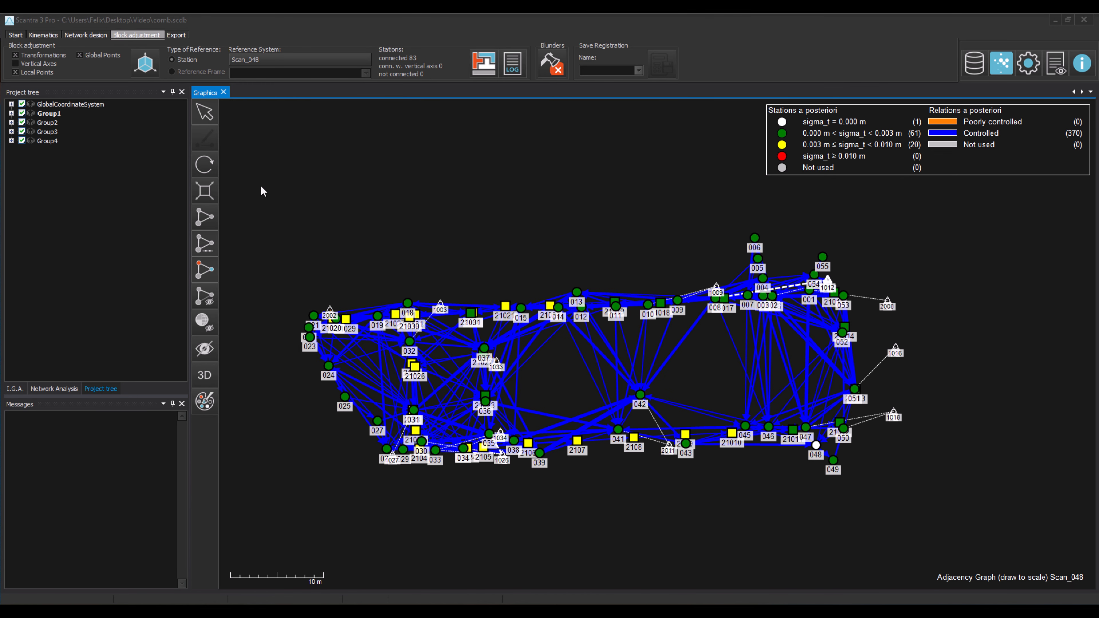
Select all stations and open a sectional view of them
left_click_drag(261, 186, 1068, 517)
right_click(843, 426)
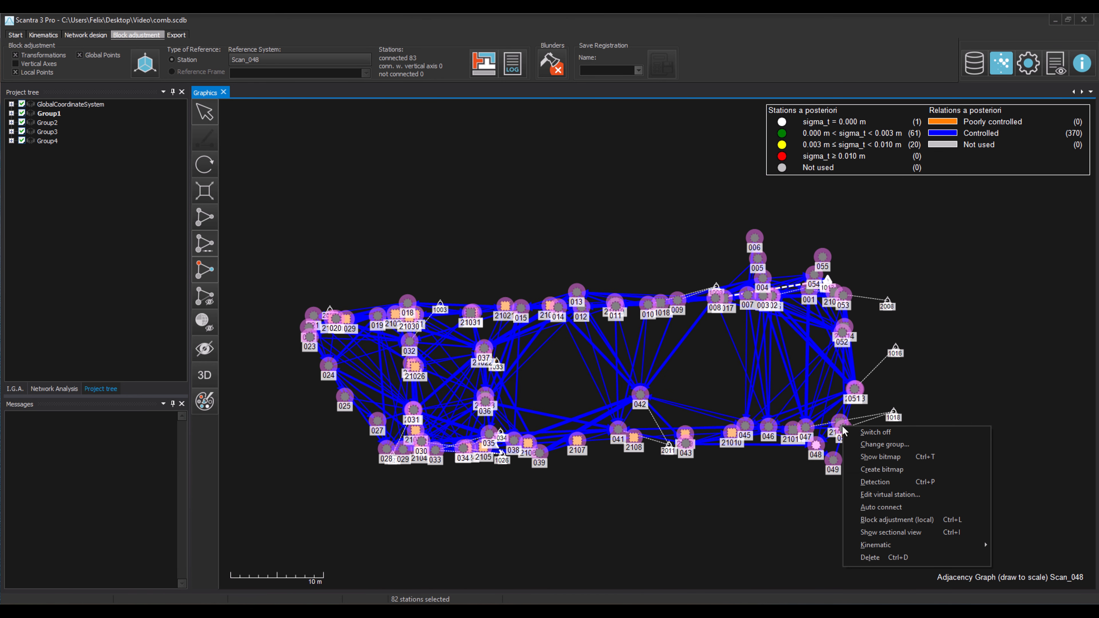
left_click(965, 532)
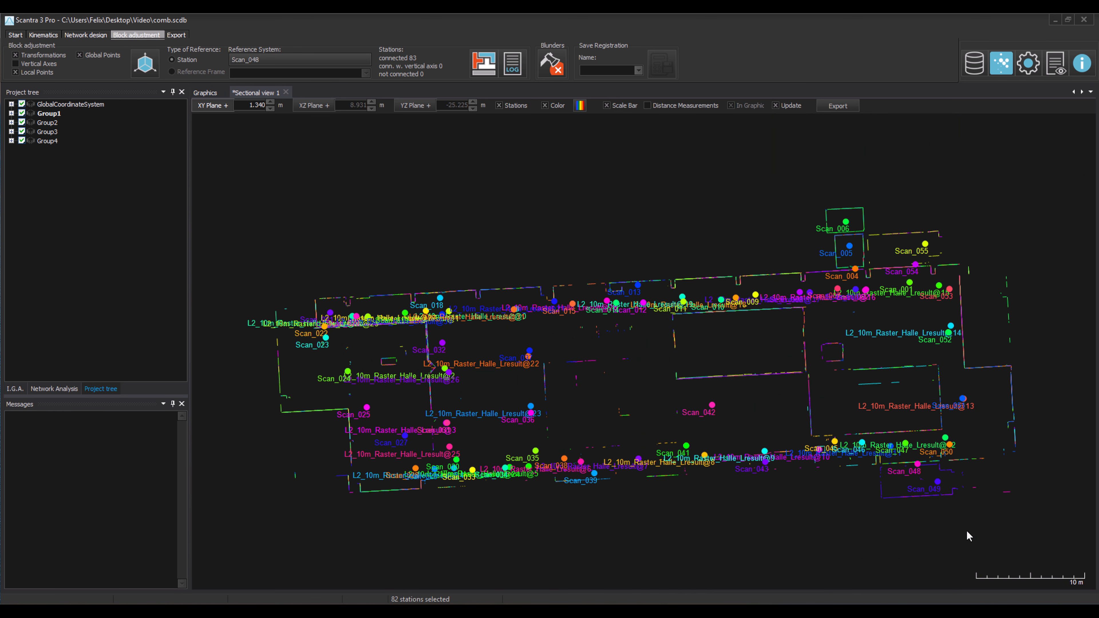
Hide the stations in the sectional view and colour the points by group
left_click(499, 105)
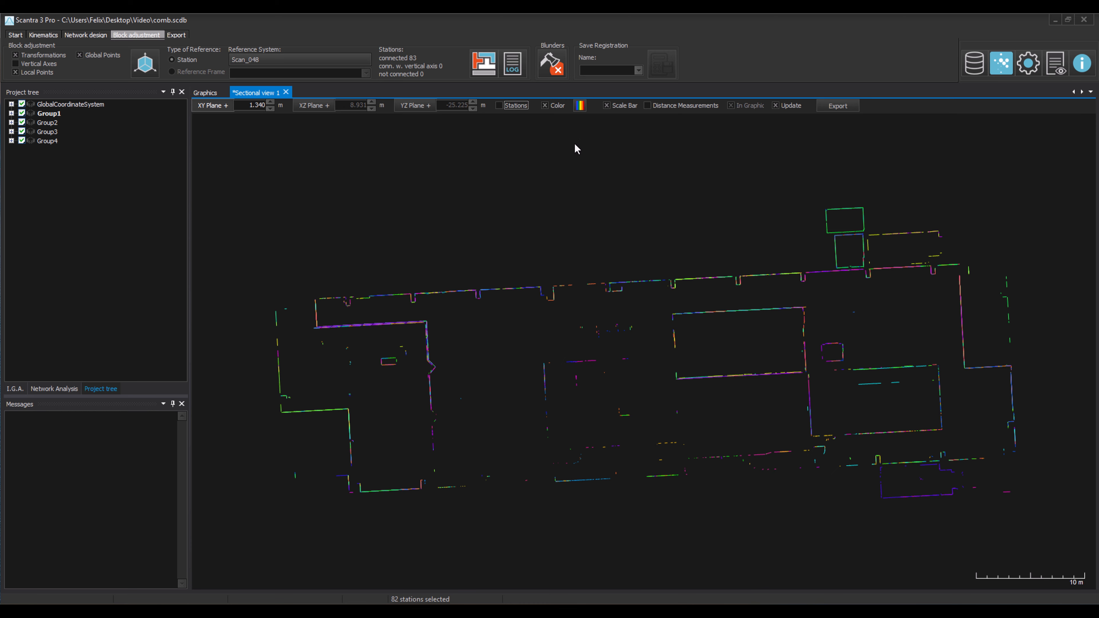
left_click(580, 105)
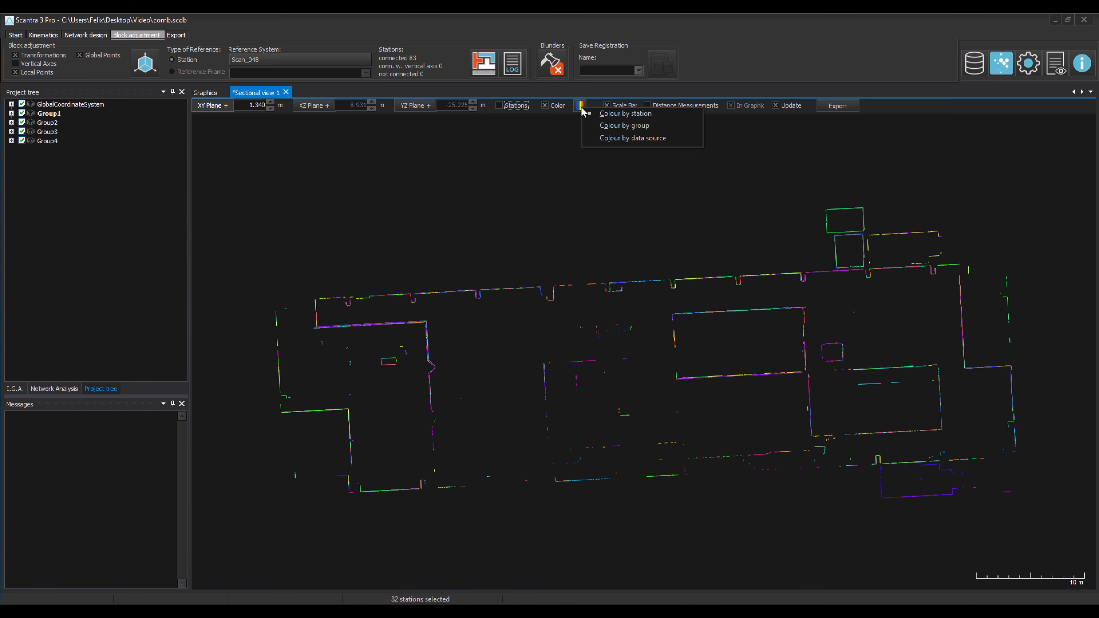
left_click(690, 125)
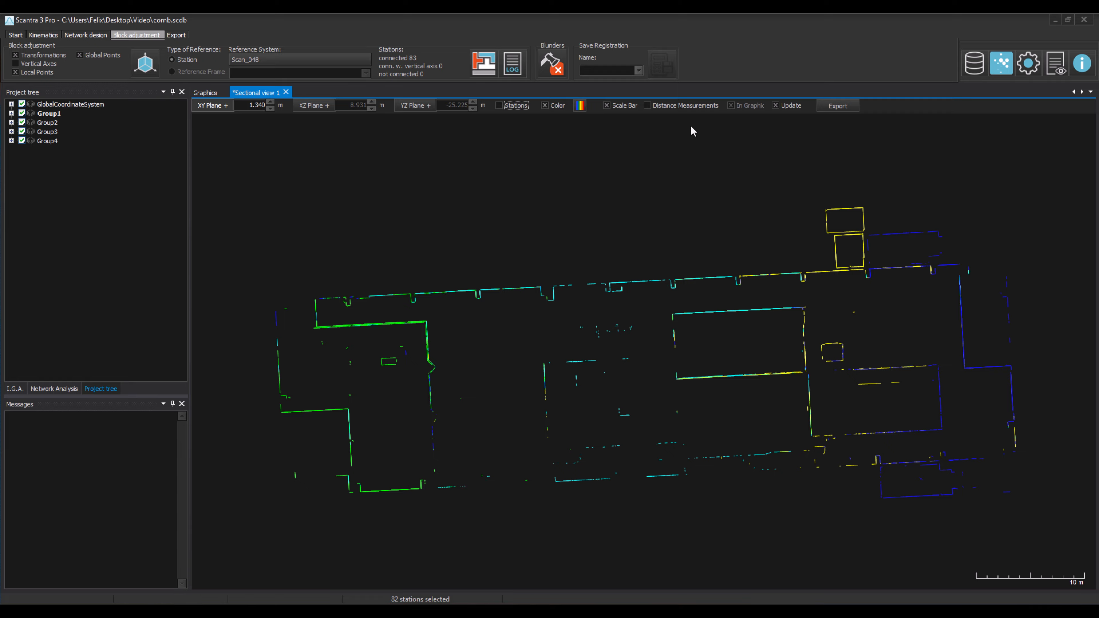
Apply group colouring to the sectional view's points and lower the XY section plane to 0.440 m
left_click(580, 106)
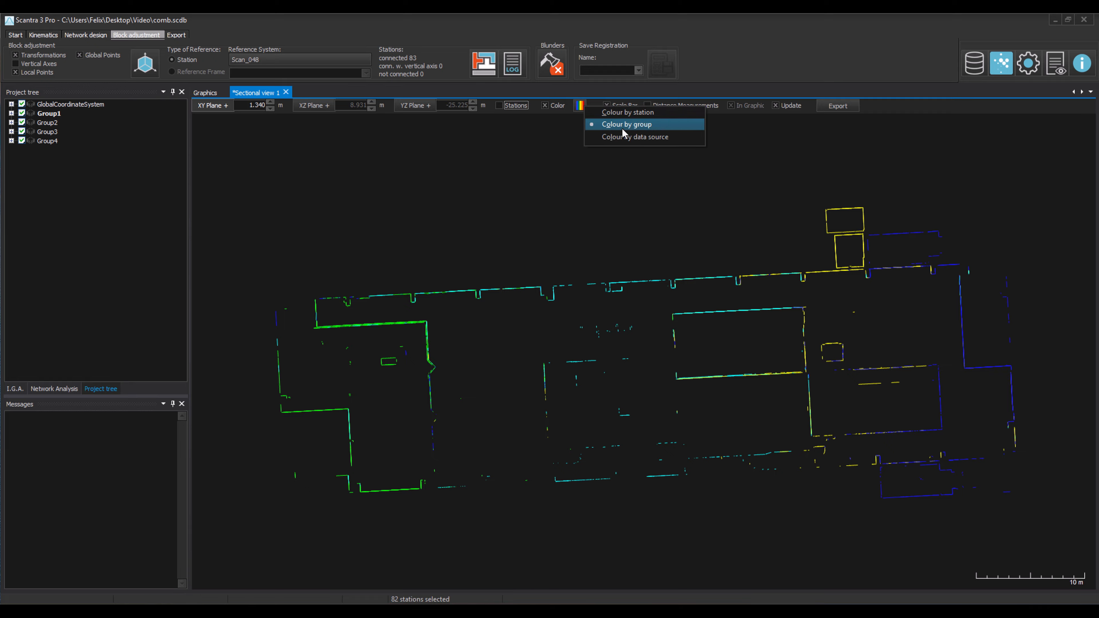
left_click(681, 144)
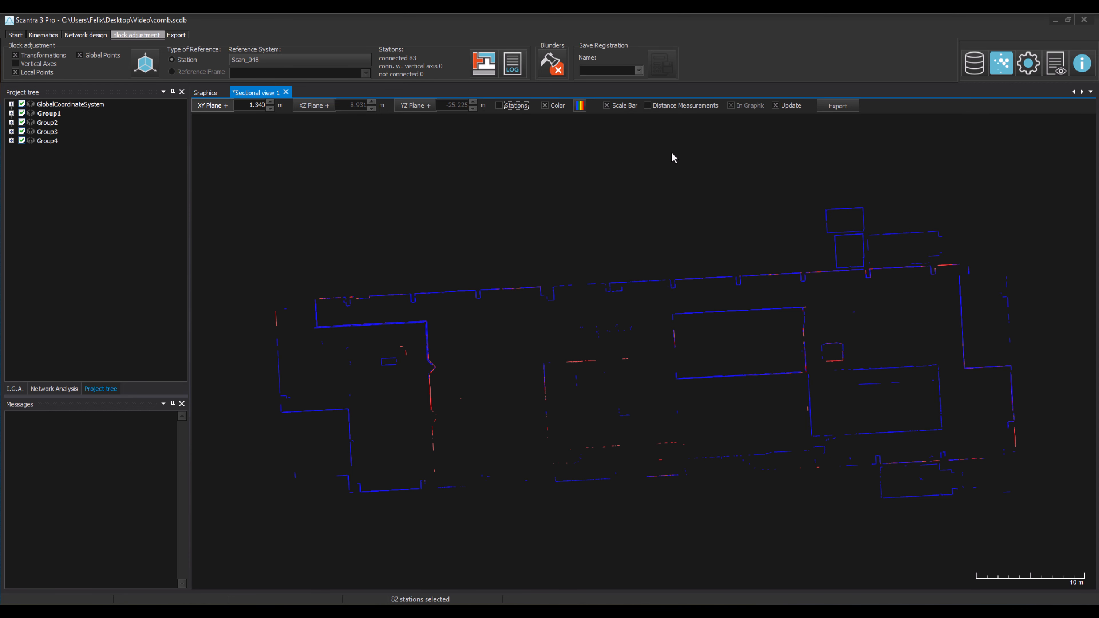
scroll(670, 156, "down", 9)
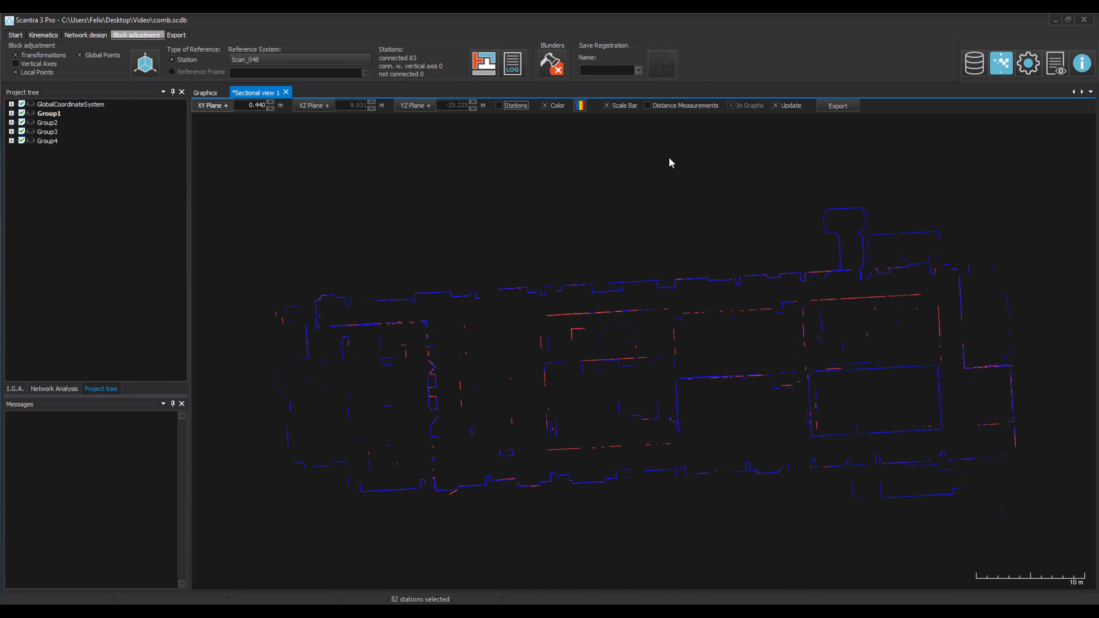
left_click(578, 106)
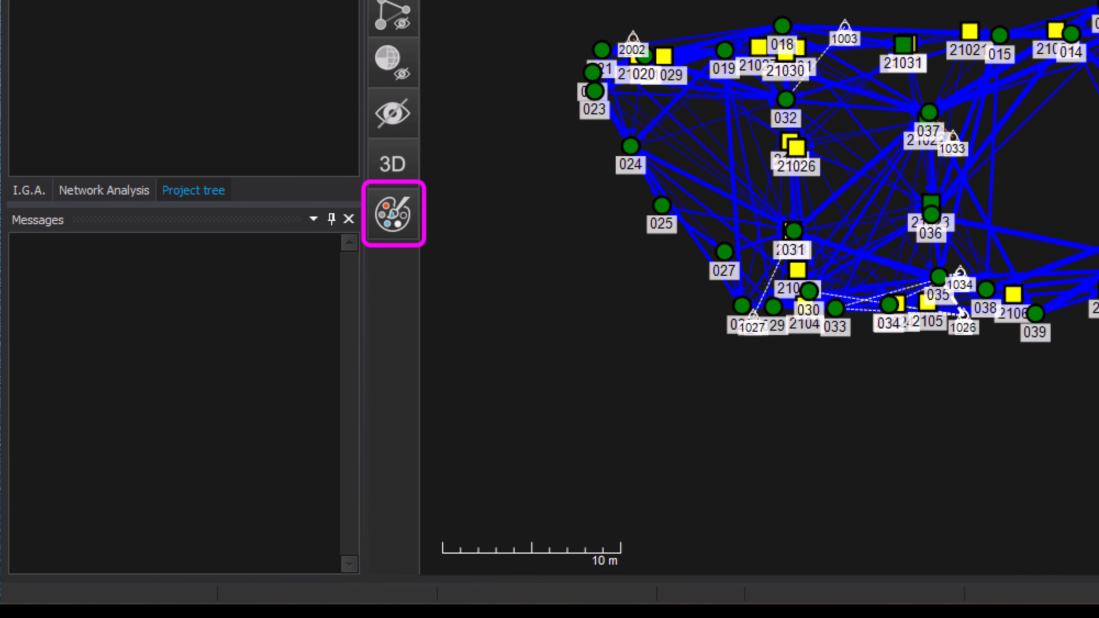
Colour the stations in the adjacency graph by height and then by group
left_click(404, 224)
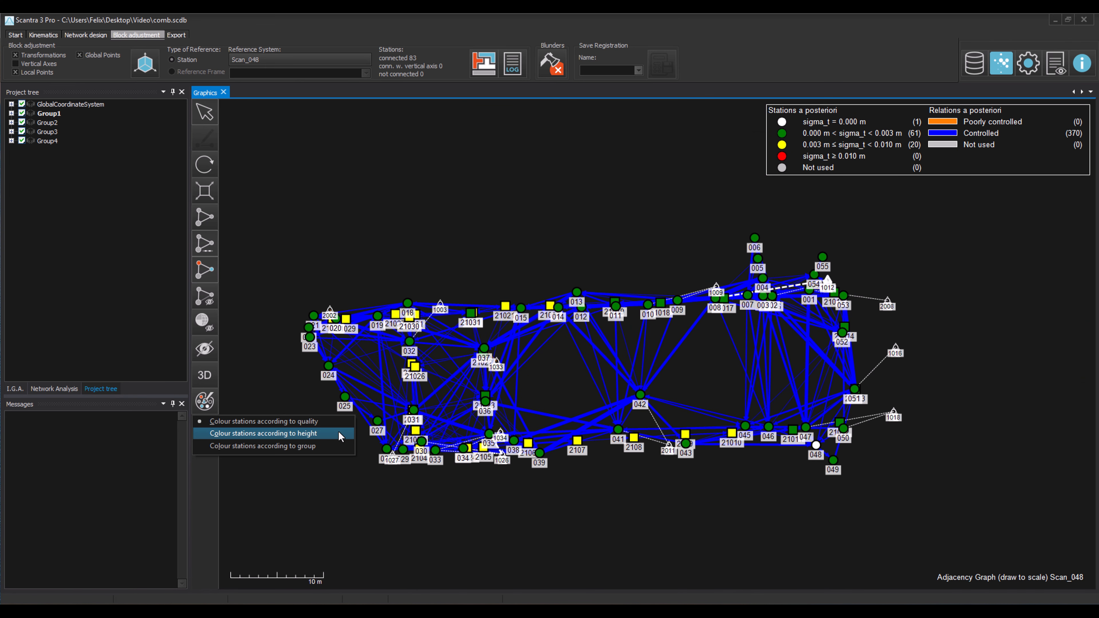
left_click(651, 279)
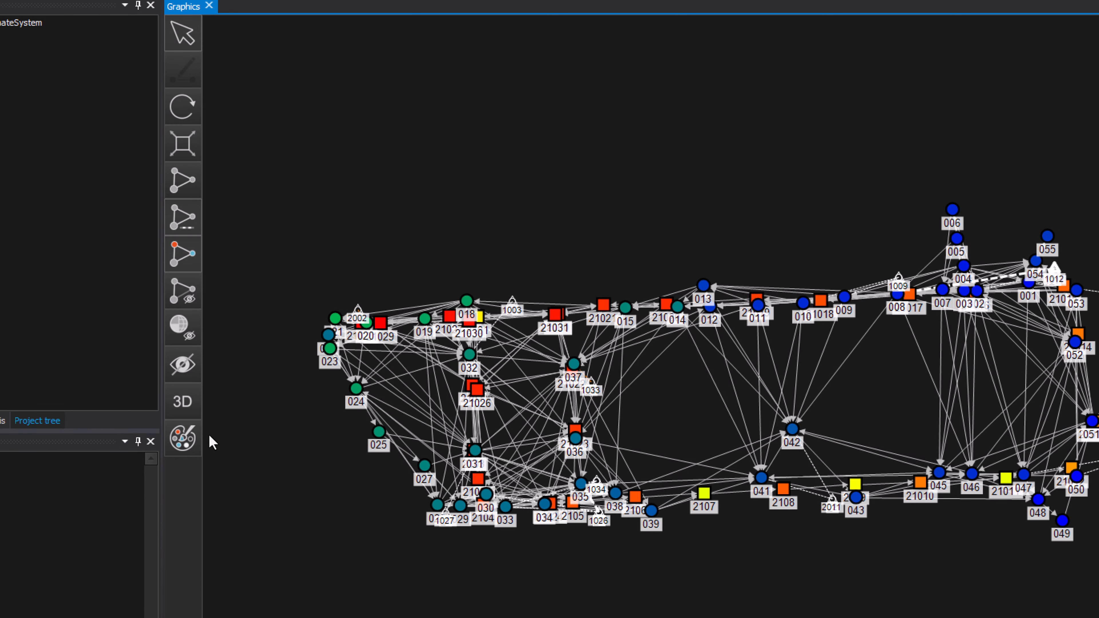
left_click(184, 438)
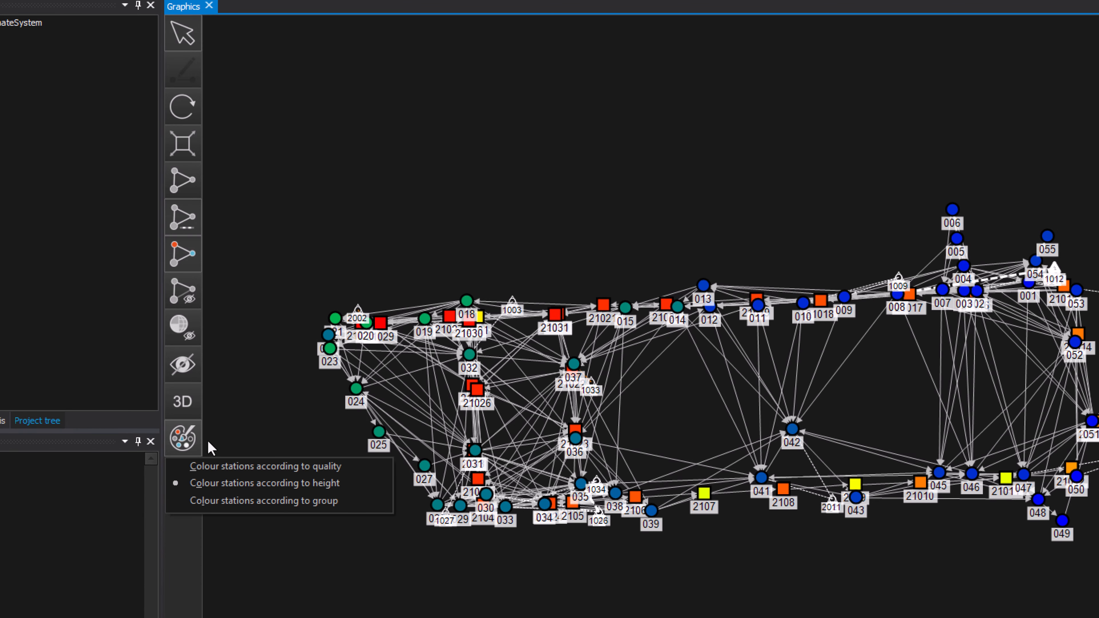
left_click(365, 501)
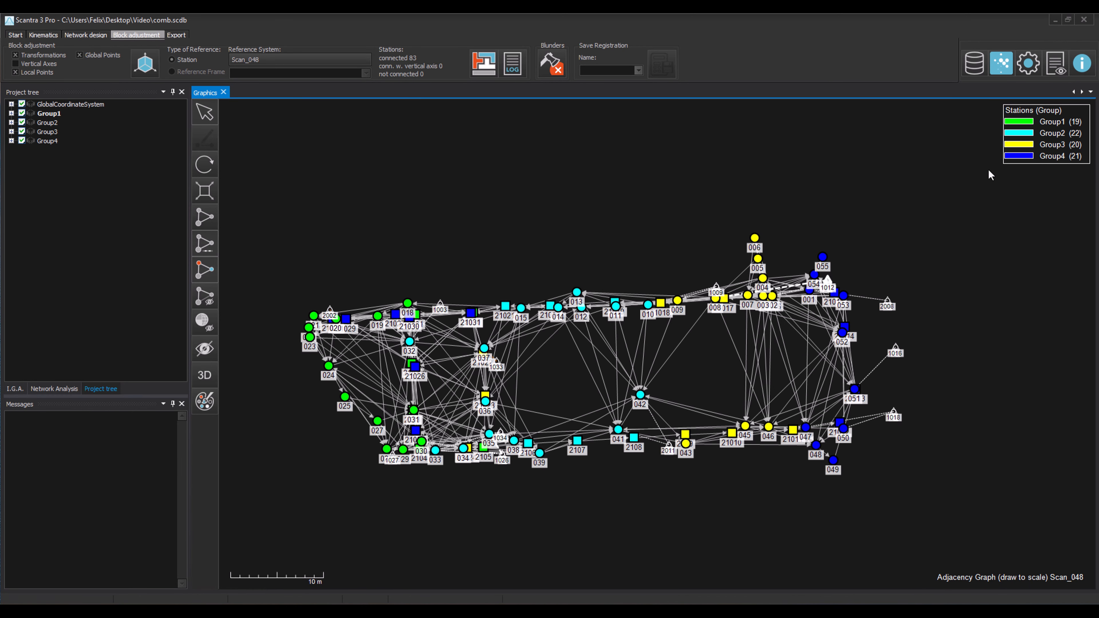
Enable the station group frame display in the graphics options
left_click(1028, 64)
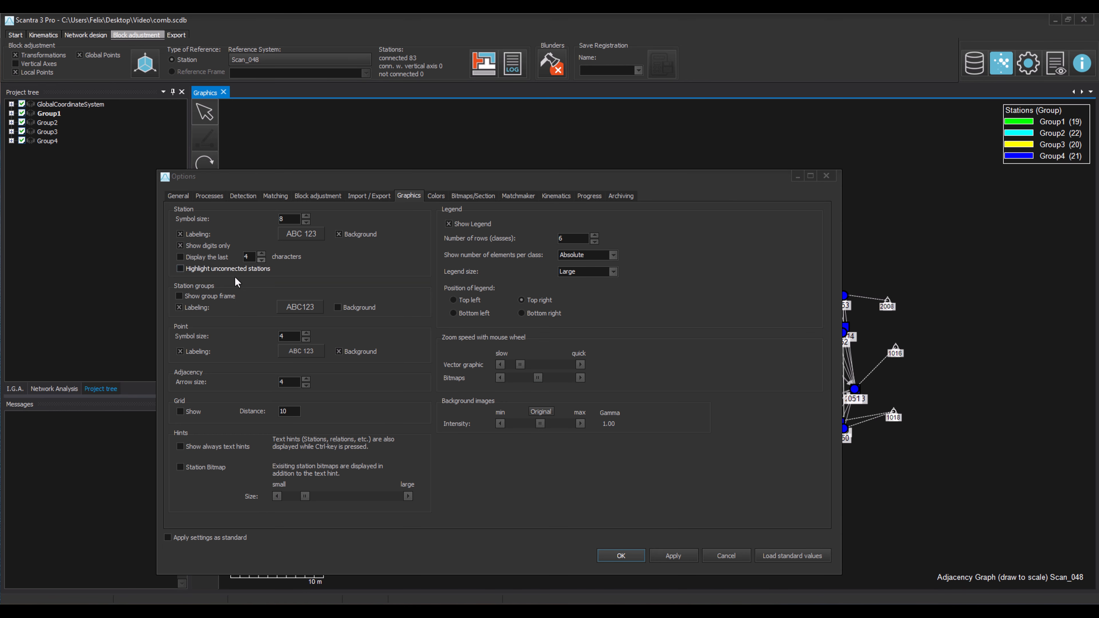
left_click(212, 297)
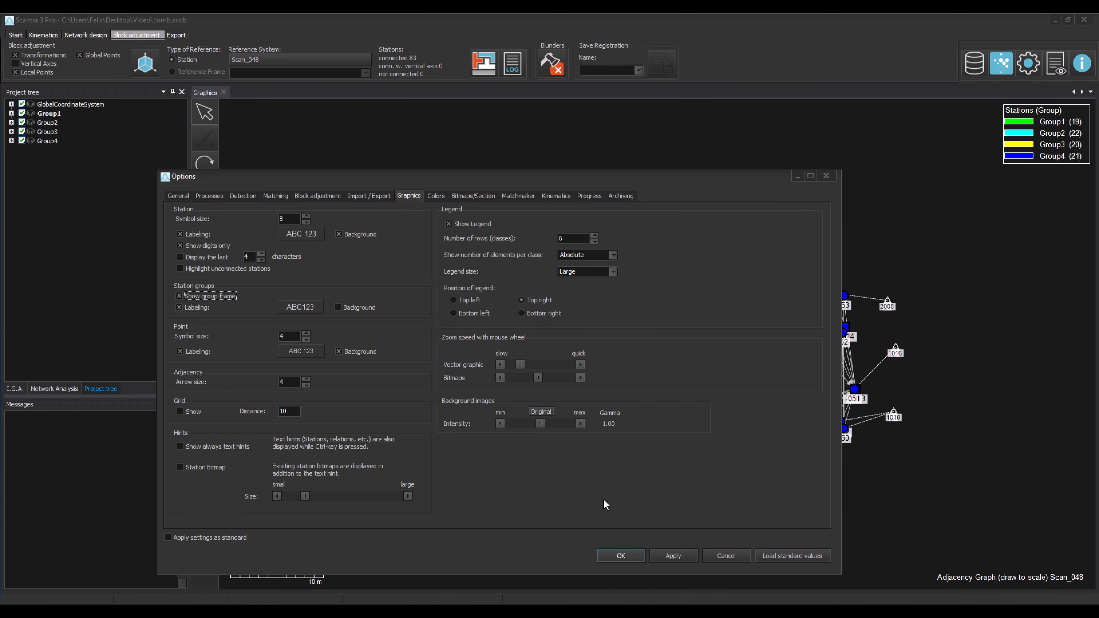
left_click(634, 555)
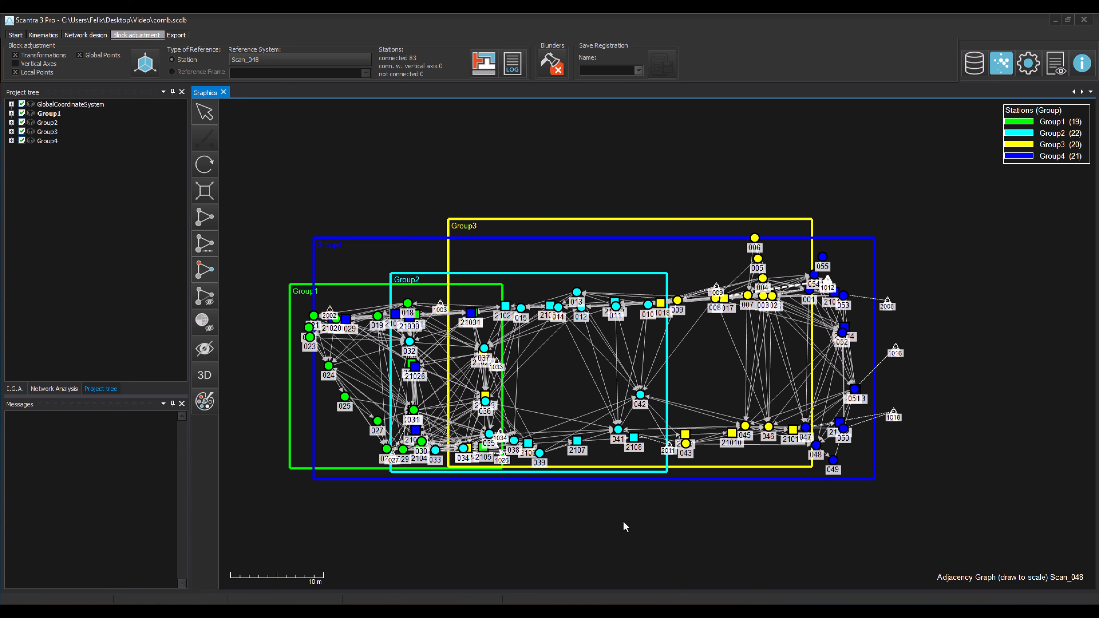
Switch the graph to network analysis colouring and highlight individual connection and station classes from the legend
left_click(204, 401)
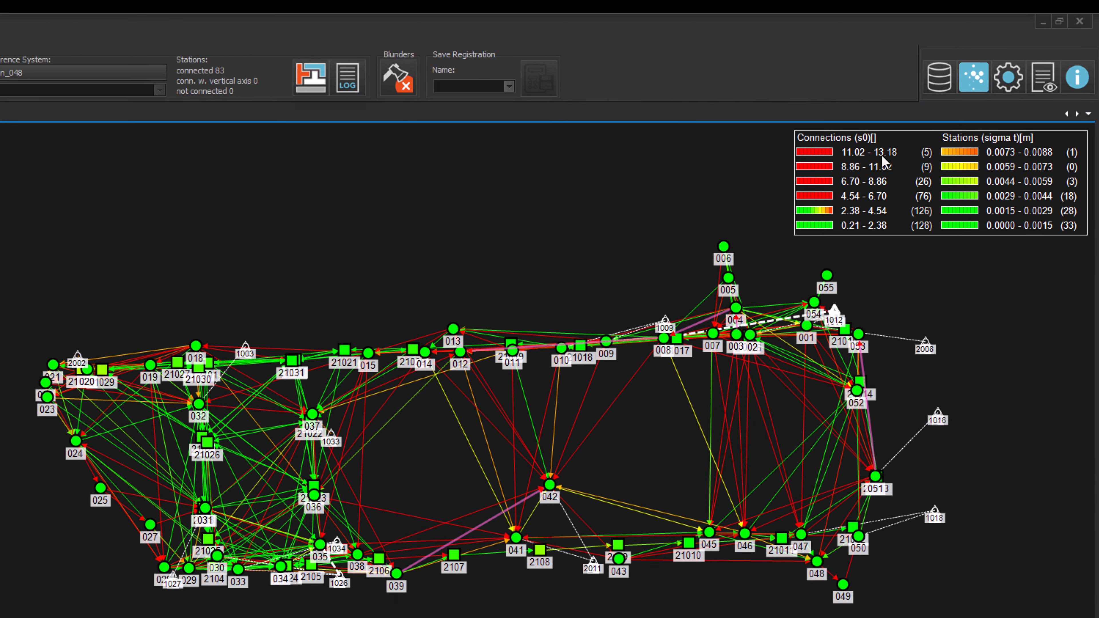
left_click(914, 131)
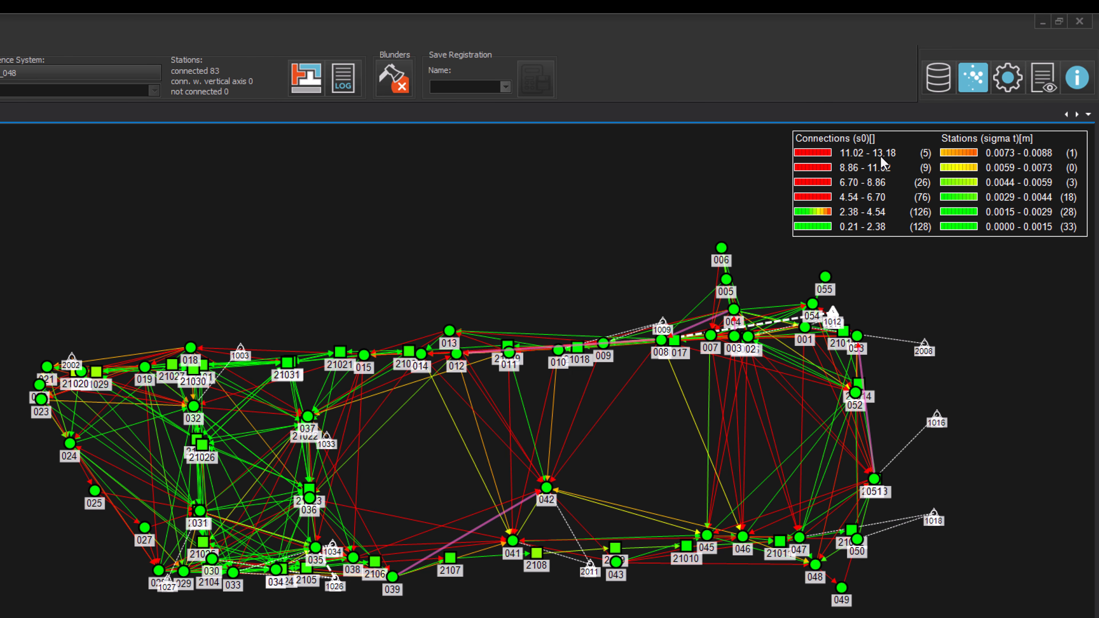
left_click(881, 163)
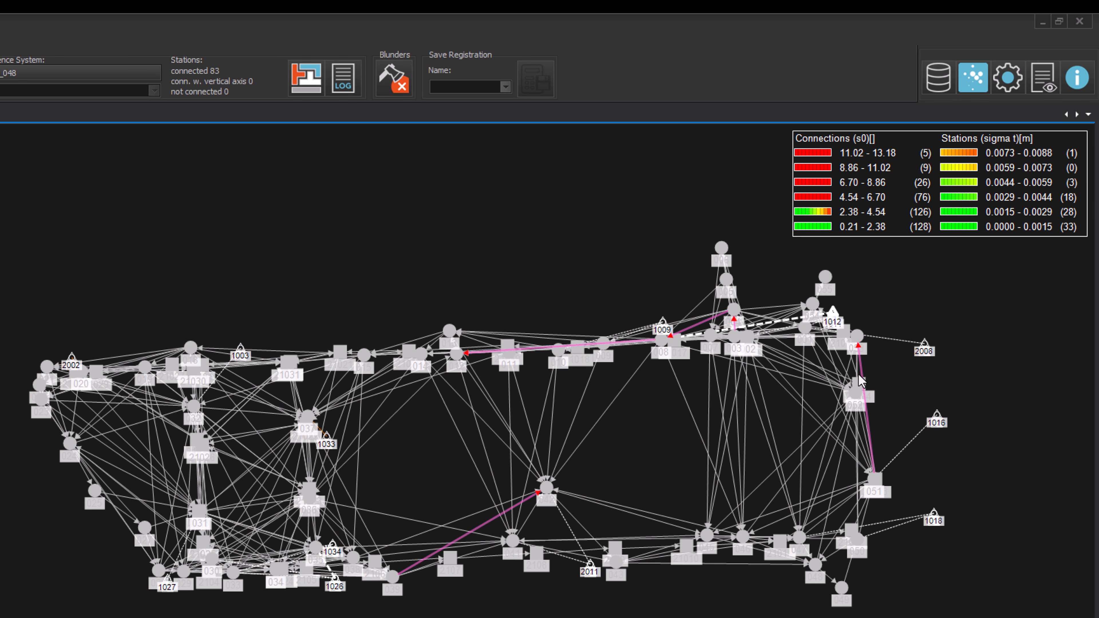
key("space")
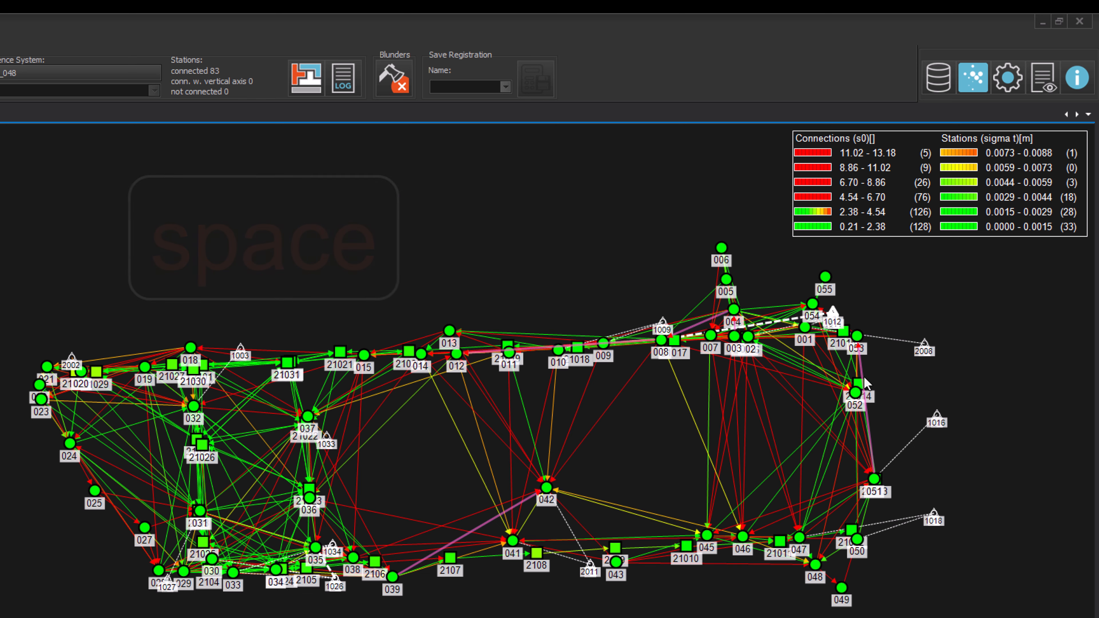
left_click(1034, 176)
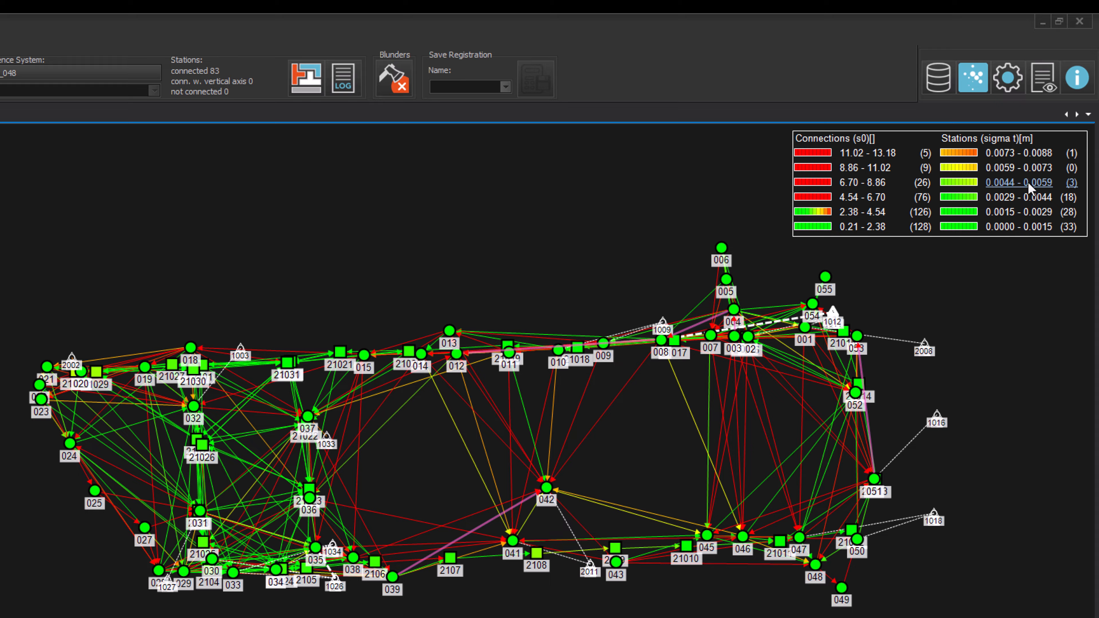
key("space")
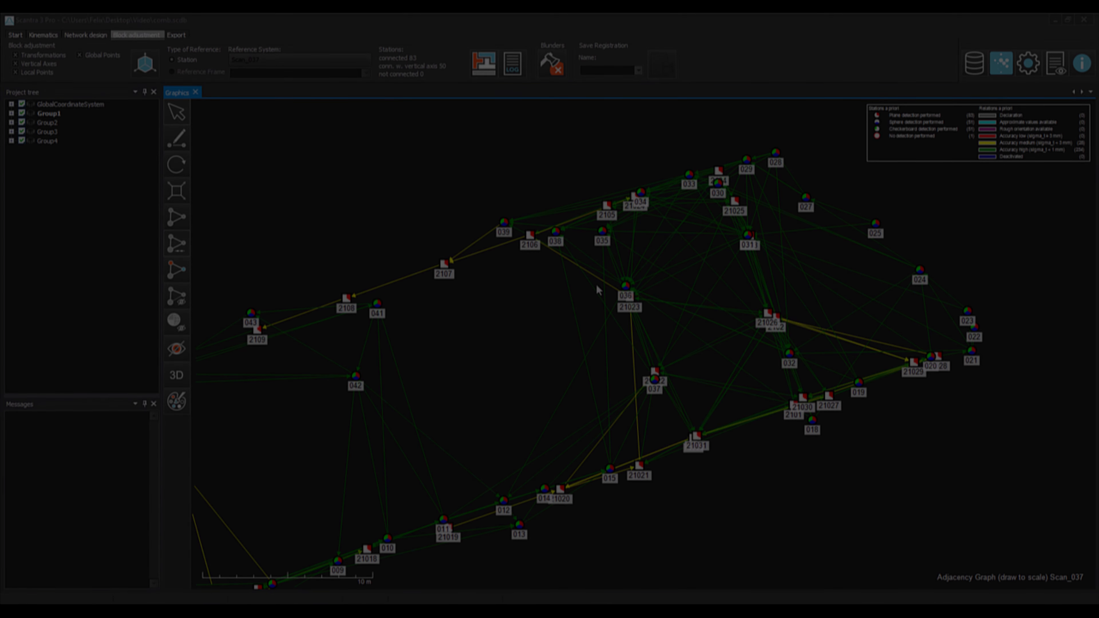
Open the Relations table and turn on Autofocus
left_click(973, 62)
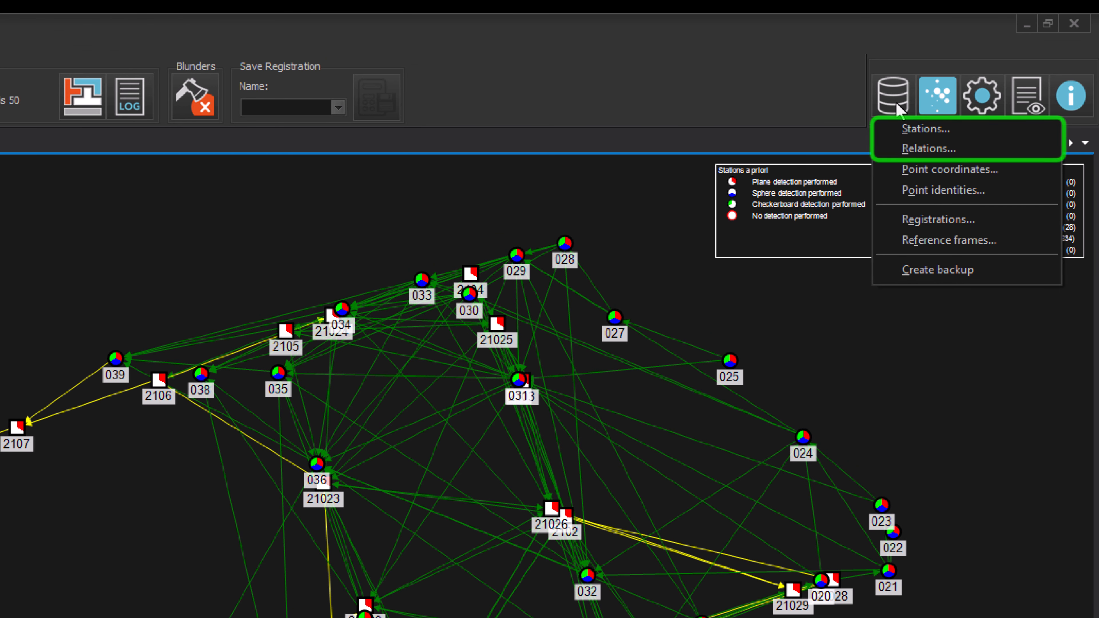
left_click(1051, 150)
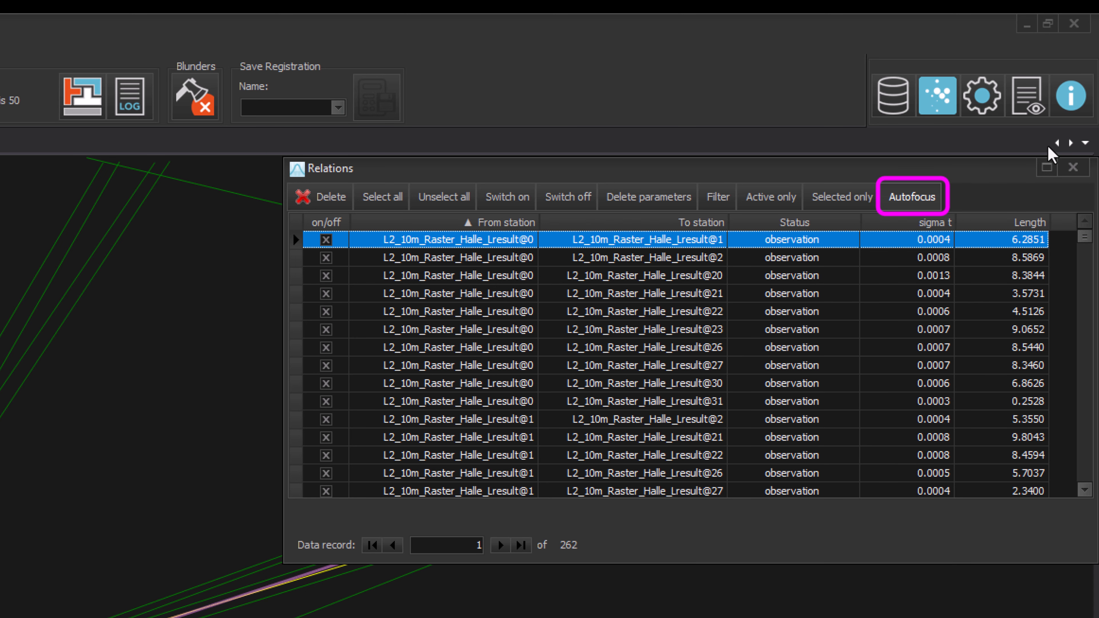
left_click(921, 199)
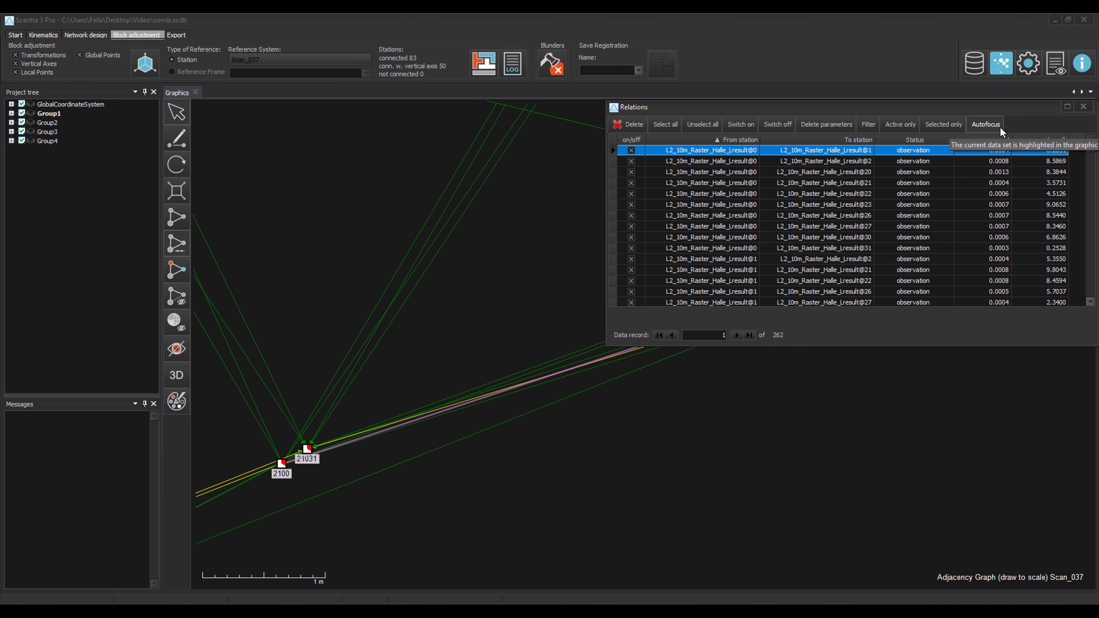
Step through the relations in the table to examine each one highlighted in the graph
key("Down")
key("Down")
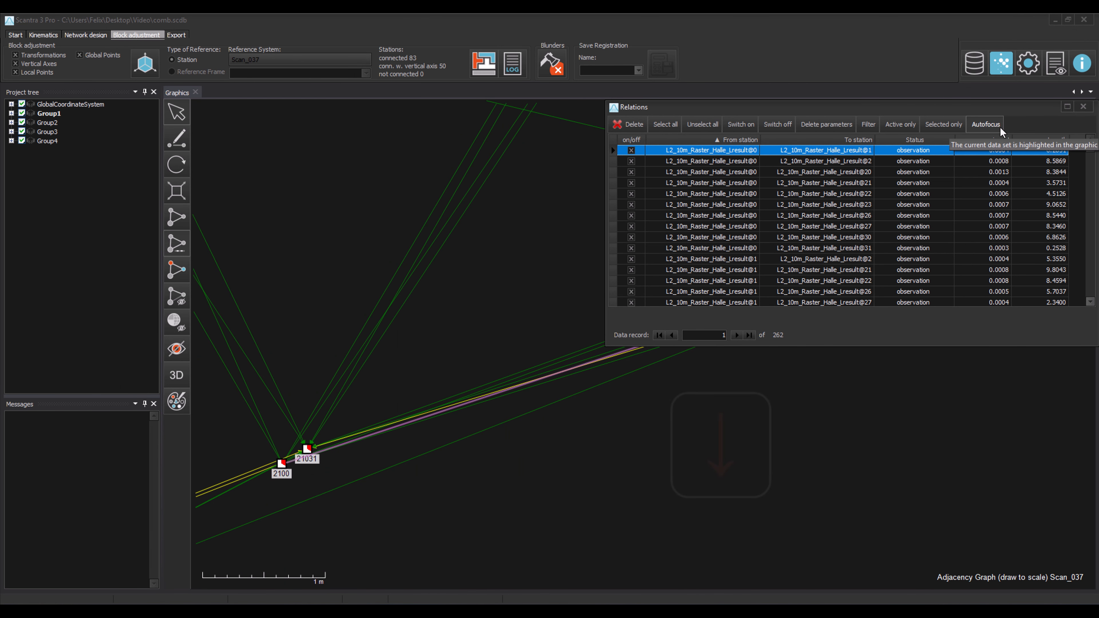
key("Down")
key("Down")
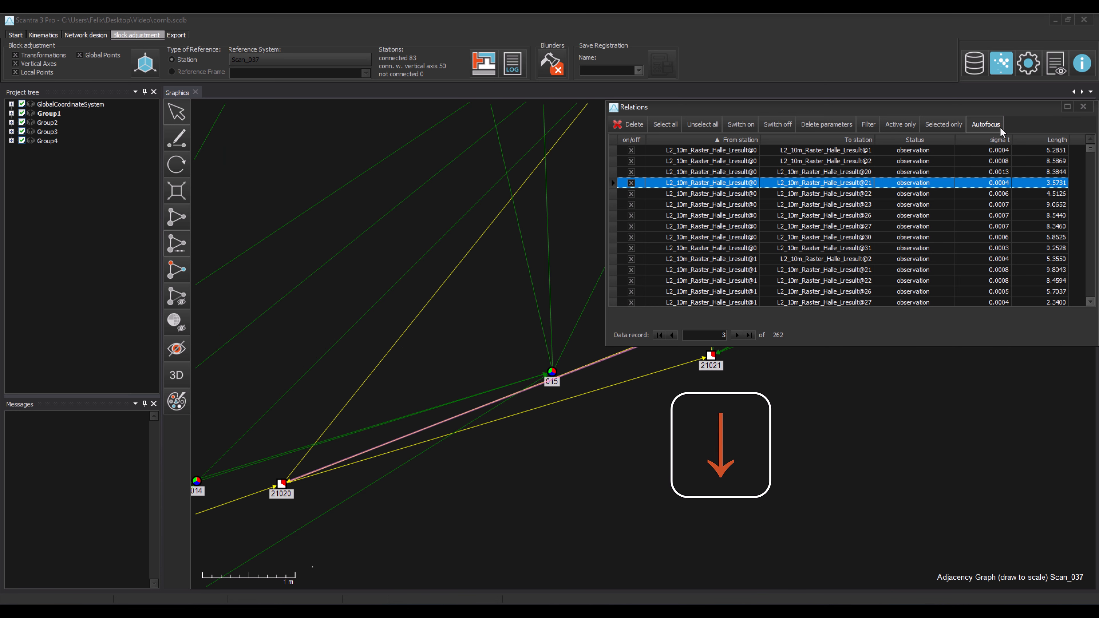
key("Down")
key("Down")
key("Down")
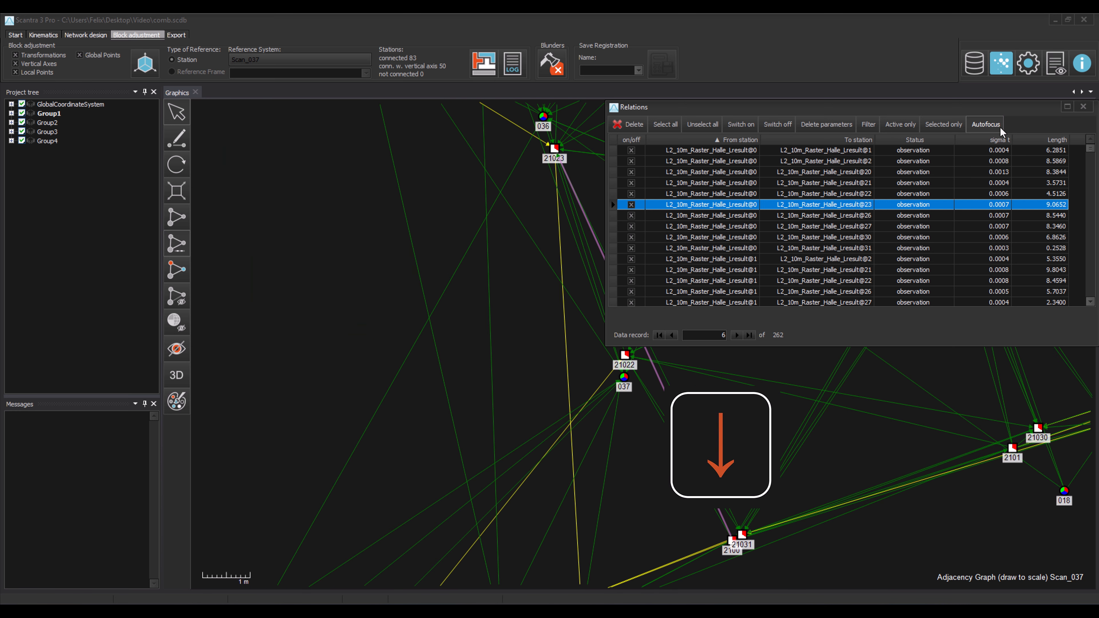
key("Down")
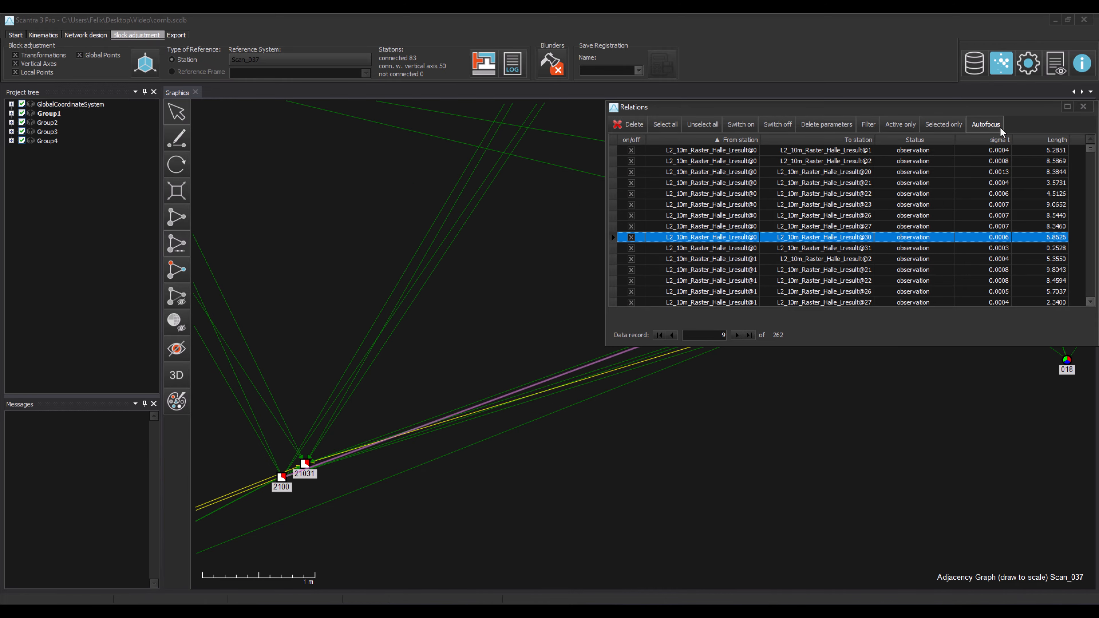
left_click(829, 279)
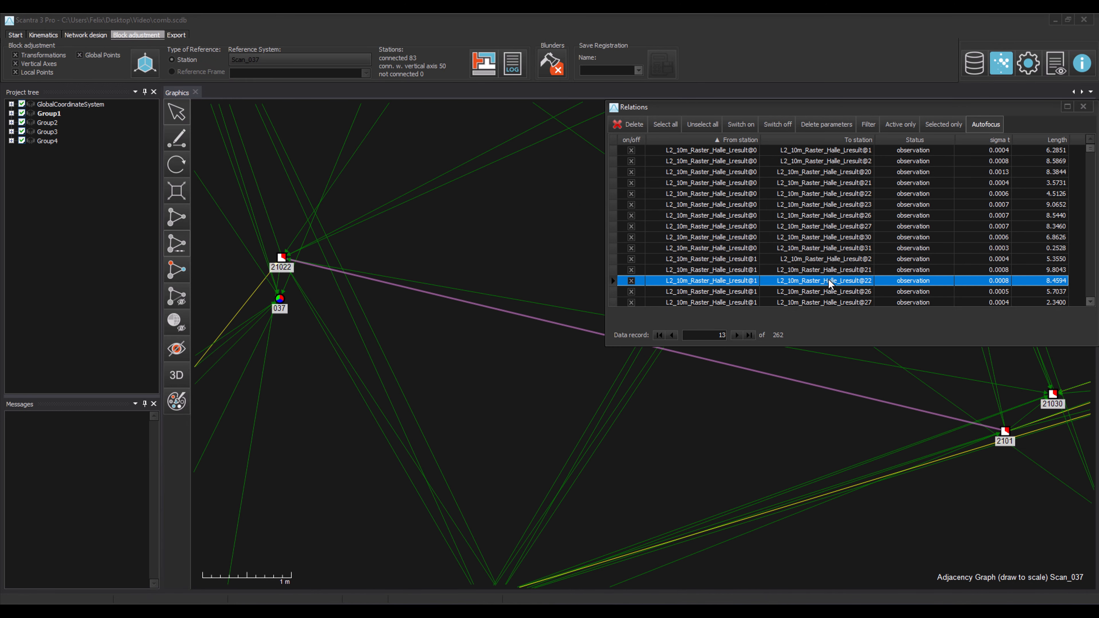
left_click(828, 291)
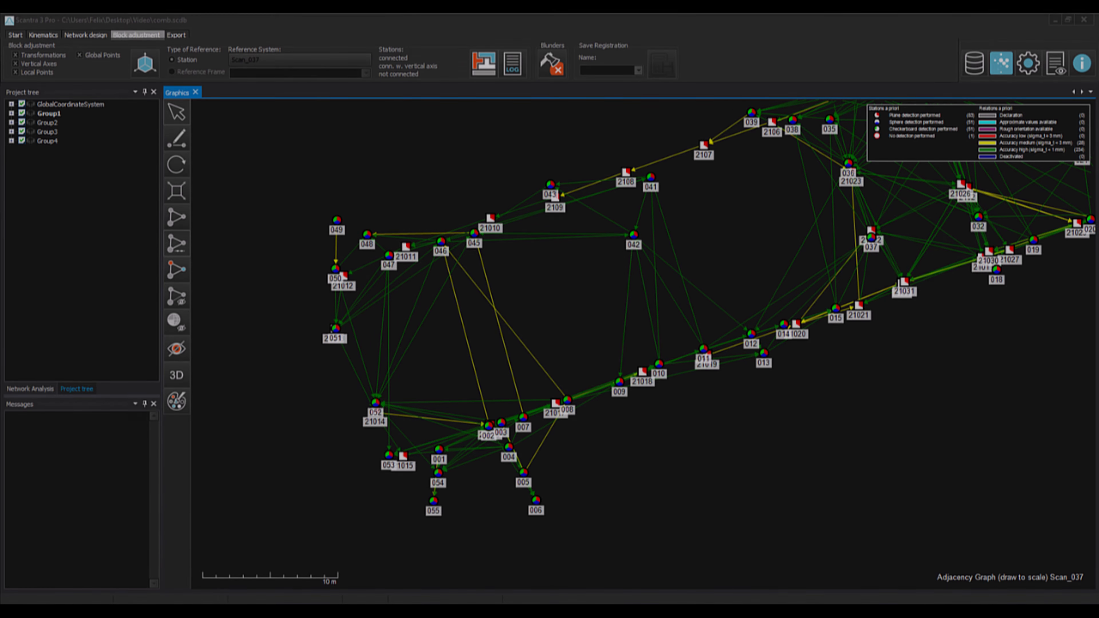
Select all stations in the 0.0070 – 0.0087 m sigma t class from the network analysis legend
left_click_drag(279, 173, 525, 372)
key("ctrl+Return")
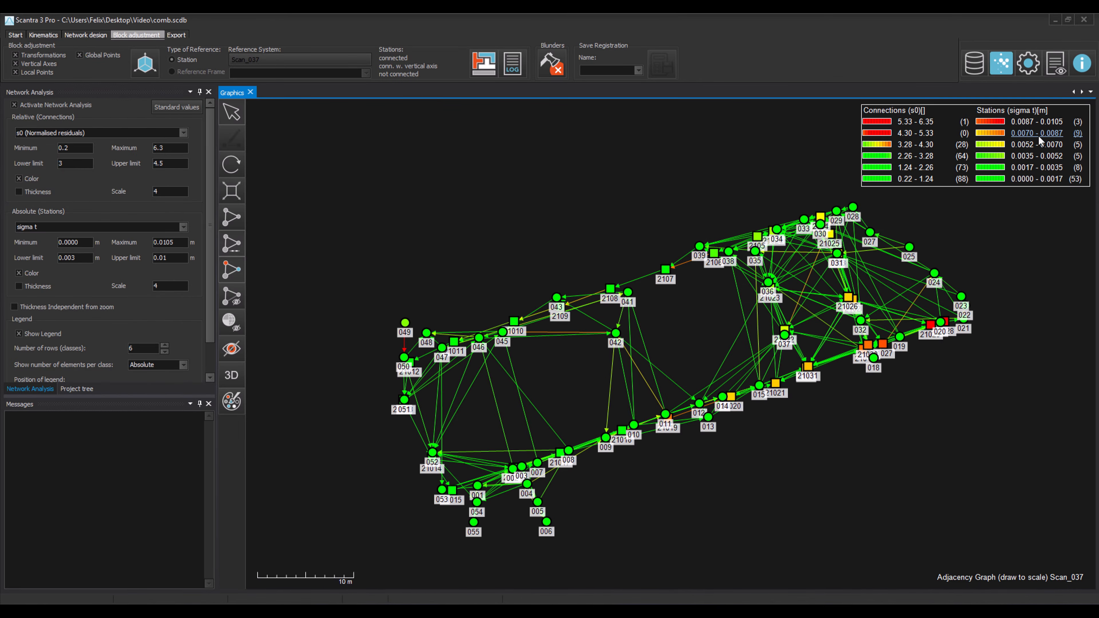
left_click(1038, 135)
key("ctrl+Return")
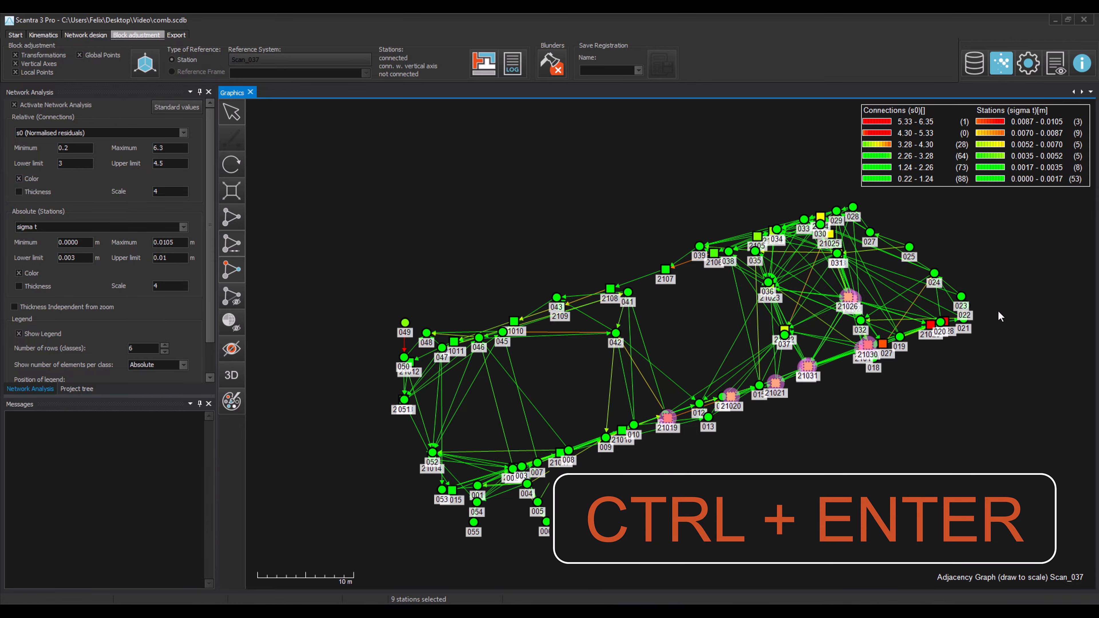